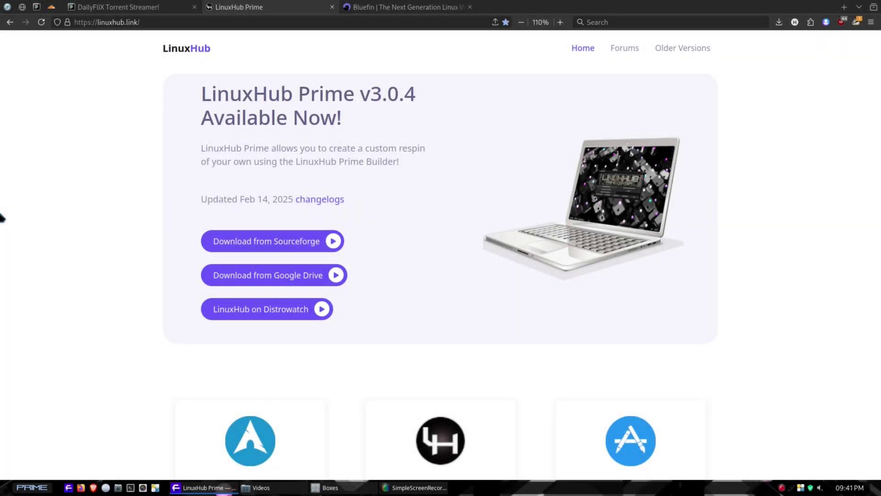
- Reload the LinuxHub homepage and highlight the LinuxHub Prime v3.0.4 headline and Feb 14, 2025 update line
{"action": "left_click", "coordinate": [174, 51]}
{"action": "triple_click", "coordinate": [388, 92]}
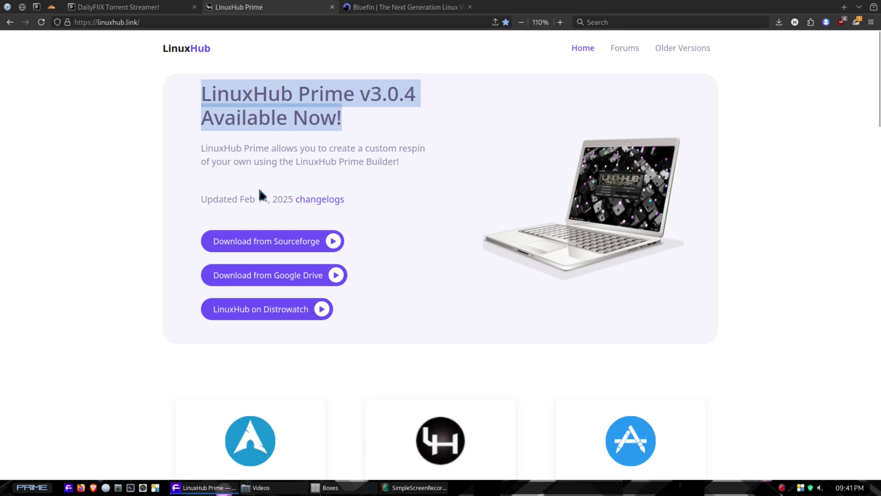
{"action": "triple_click", "coordinate": [246, 200]}
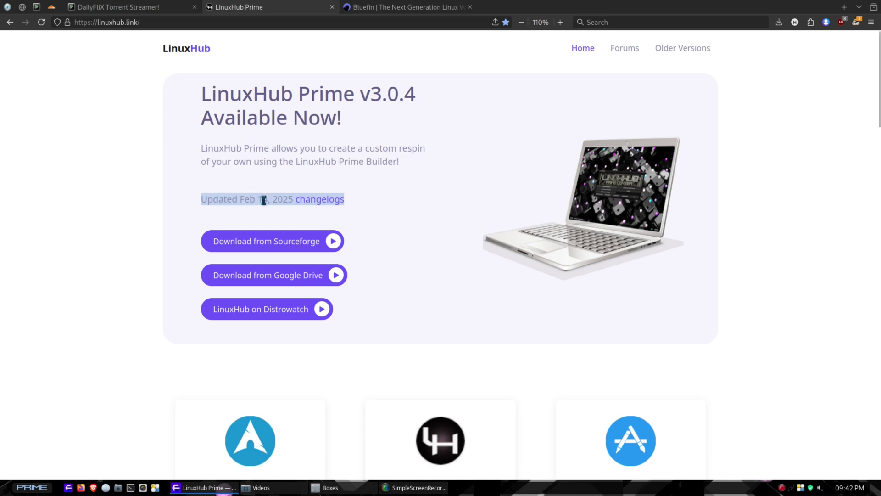
{"action": "left_click", "coordinate": [101, 207]}
- Check the SourceForge and Google Drive download pages, closing each afterwards
{"action": "left_click", "coordinate": [266, 241]}
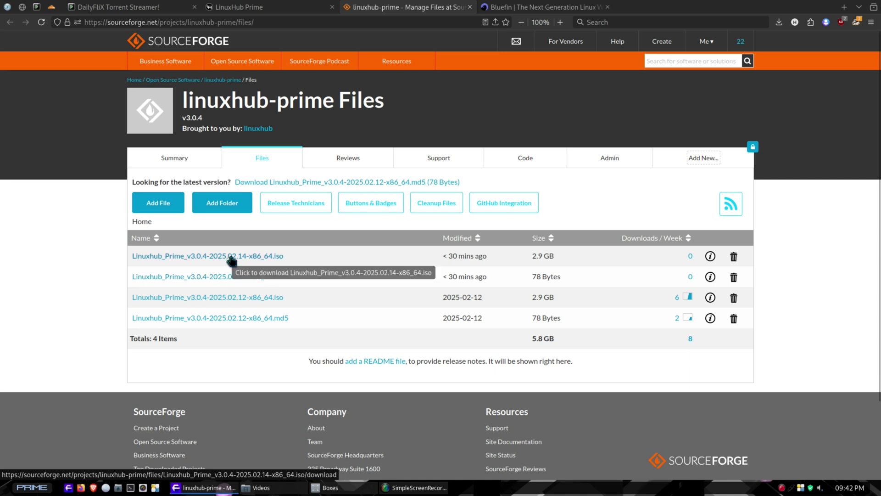
{"action": "left_click", "coordinate": [470, 7]}
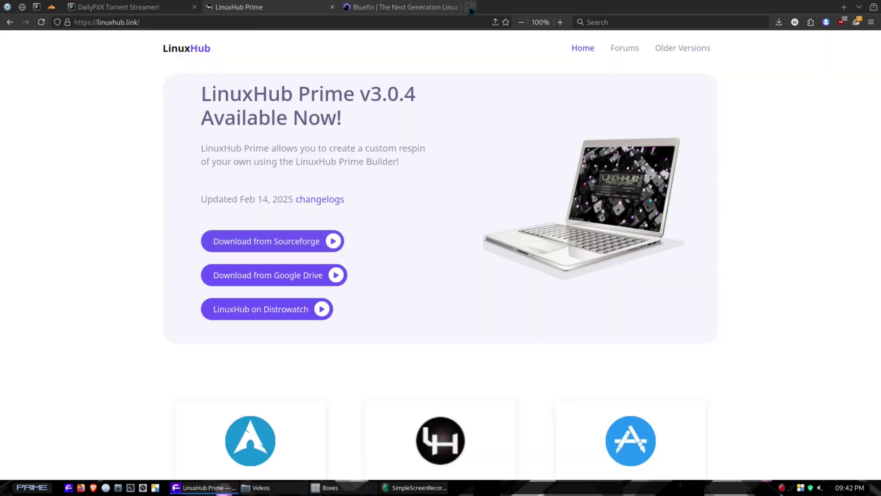
{"action": "left_click", "coordinate": [256, 276]}
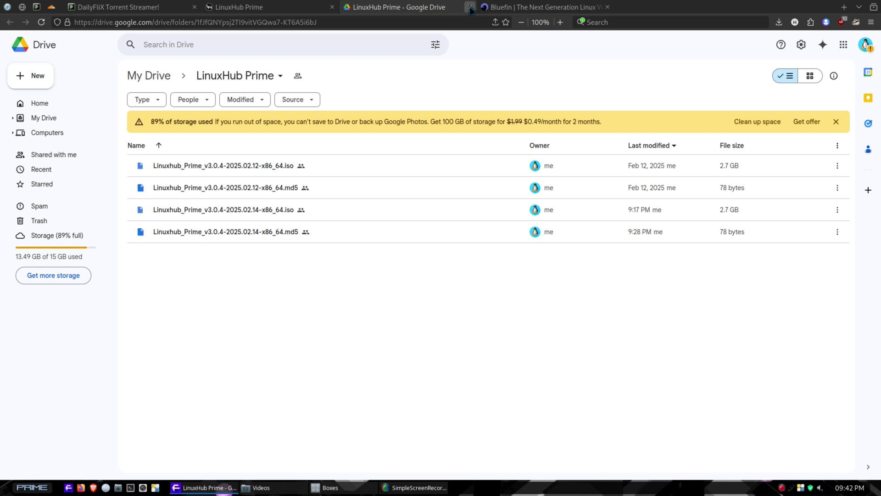
{"action": "left_click", "coordinate": [469, 7]}
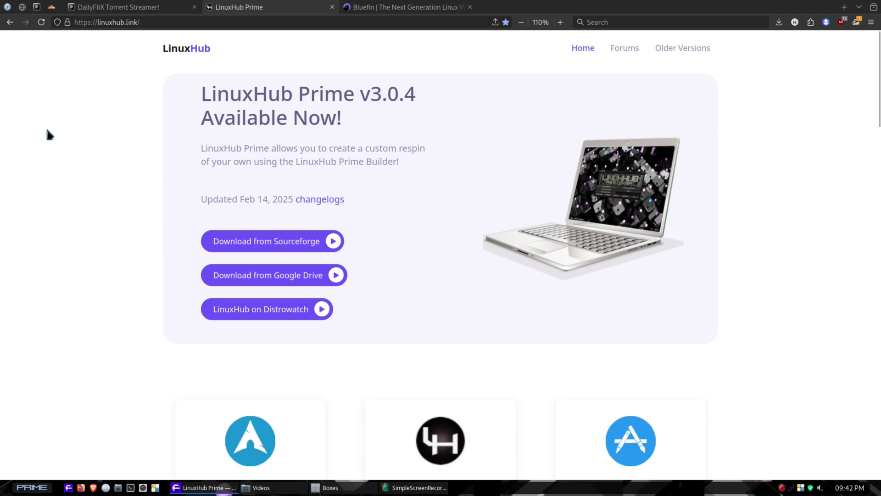
- View the boot menu screenshot further down the homepage, then return to the top
{"action": "scroll", "coordinate": [136, 140], "scroll_direction": "down", "scroll_amount": 5}
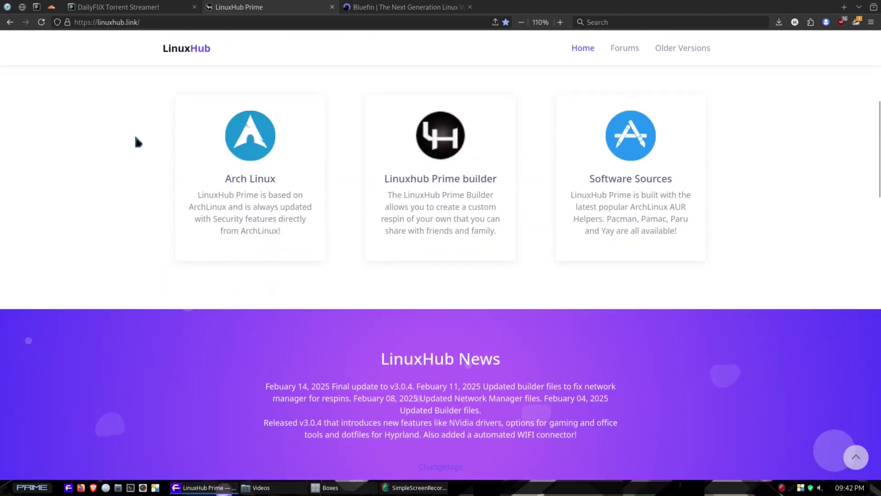
{"action": "scroll", "coordinate": [137, 141], "scroll_direction": "down", "scroll_amount": 3}
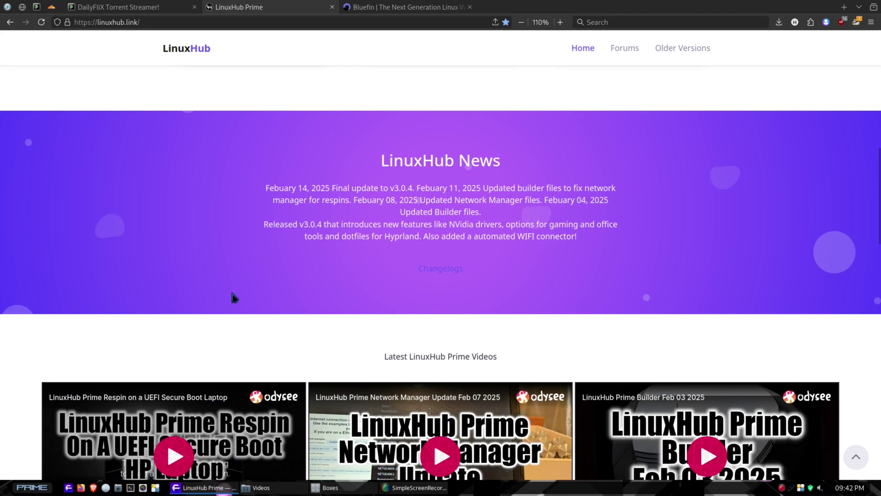
{"action": "scroll", "coordinate": [232, 296], "scroll_direction": "down", "scroll_amount": 5}
{"action": "scroll", "coordinate": [231, 296], "scroll_direction": "down", "scroll_amount": 5}
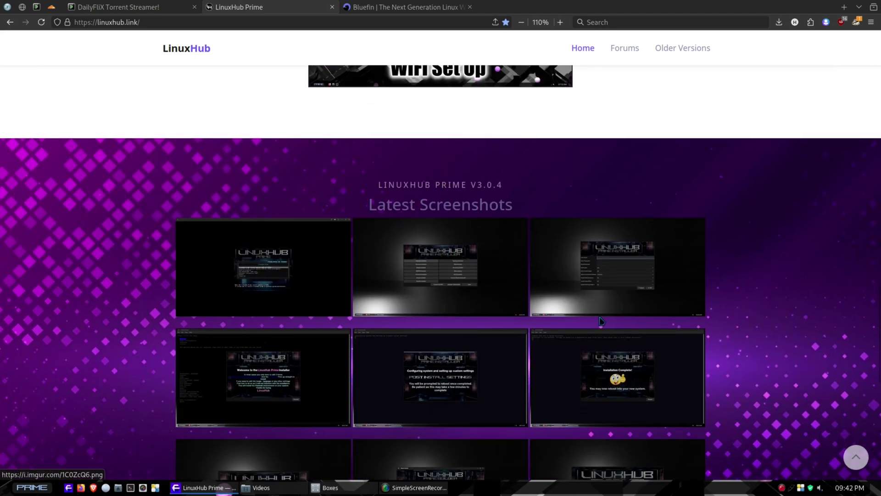
{"action": "left_click", "coordinate": [221, 262]}
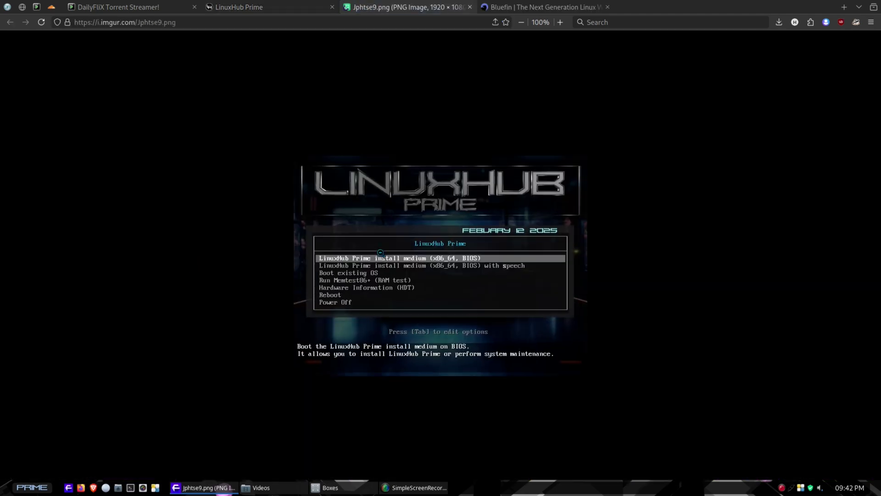
{"action": "left_click", "coordinate": [375, 256]}
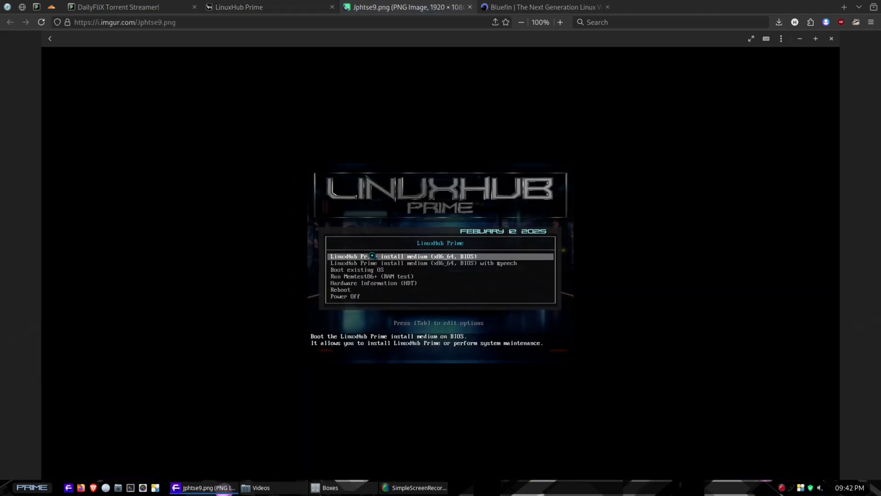
{"action": "left_click", "coordinate": [470, 7]}
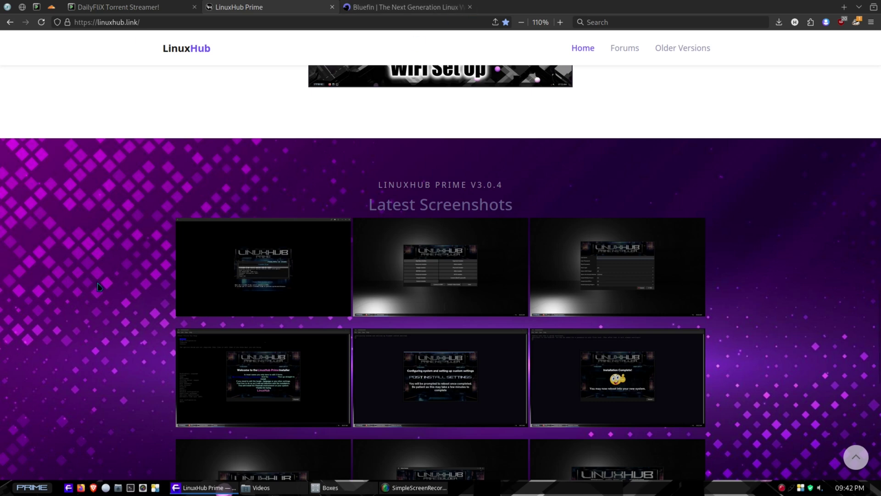
{"action": "scroll", "coordinate": [100, 285], "scroll_direction": "down", "scroll_amount": 10}
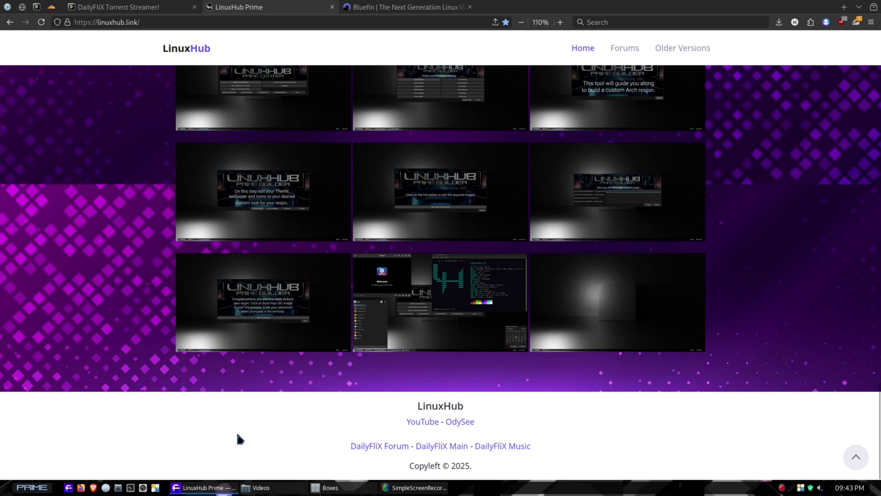
{"action": "left_click", "coordinate": [855, 456]}
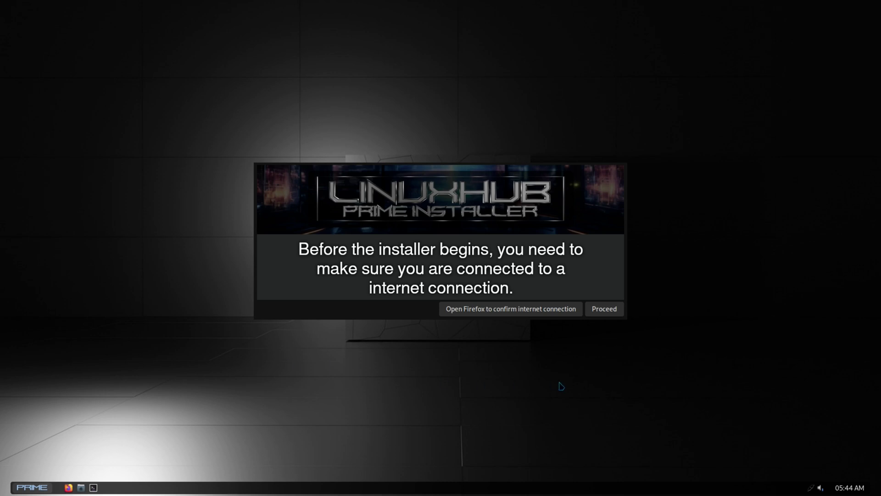
- Confirm the internet connection, pick the Plasma6 installer, enter the account passwords and submit
{"action": "left_click", "coordinate": [604, 309]}
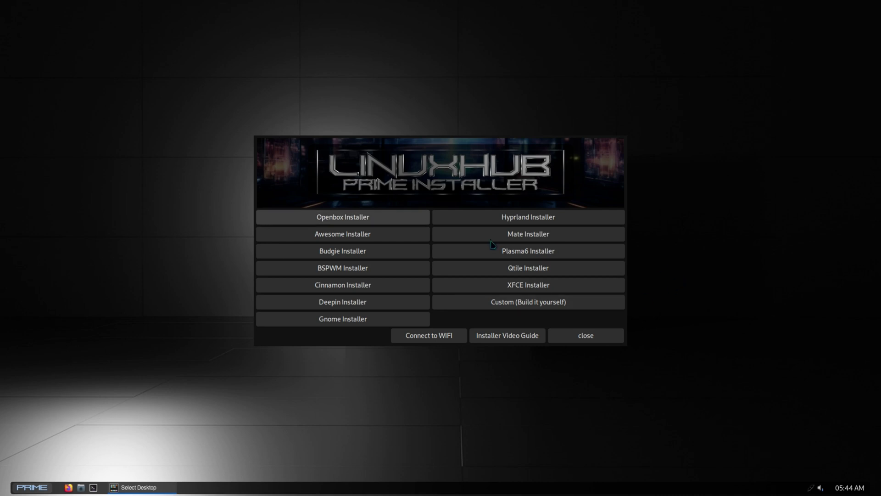
{"action": "left_click", "coordinate": [528, 251]}
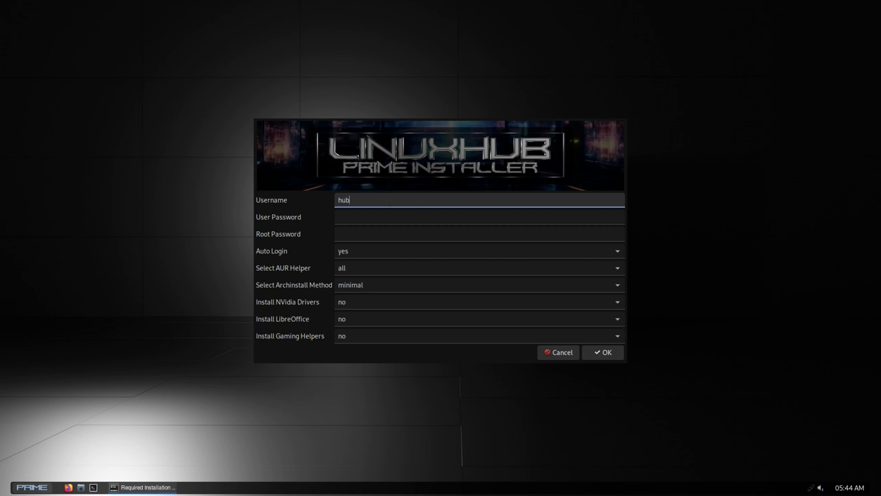
{"action": "key", "text": "Tab"}
{"action": "key", "text": "Tab"}
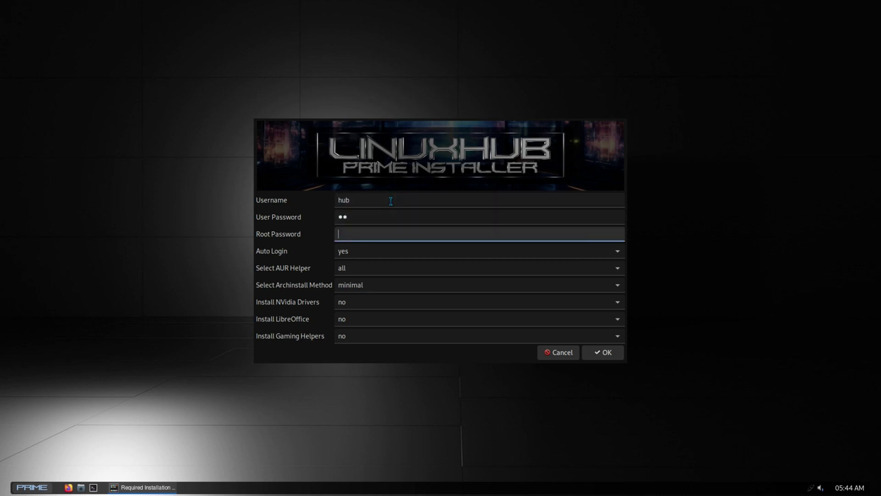
{"action": "left_click", "coordinate": [605, 357]}
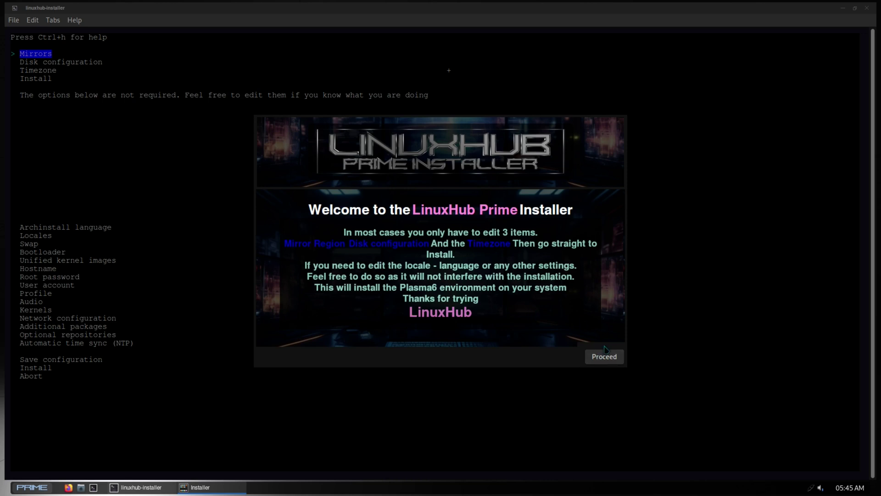
- Dismiss the welcome notice and set a best-effort ext4 layout on the 50 GiB virtual disk
{"action": "left_click", "coordinate": [599, 360]}
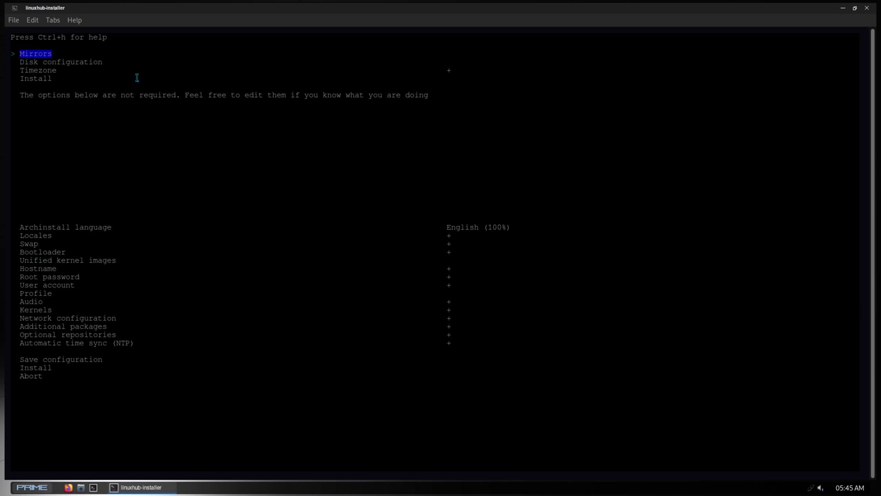
{"action": "key", "text": "Down"}
{"action": "key", "text": "Return"}
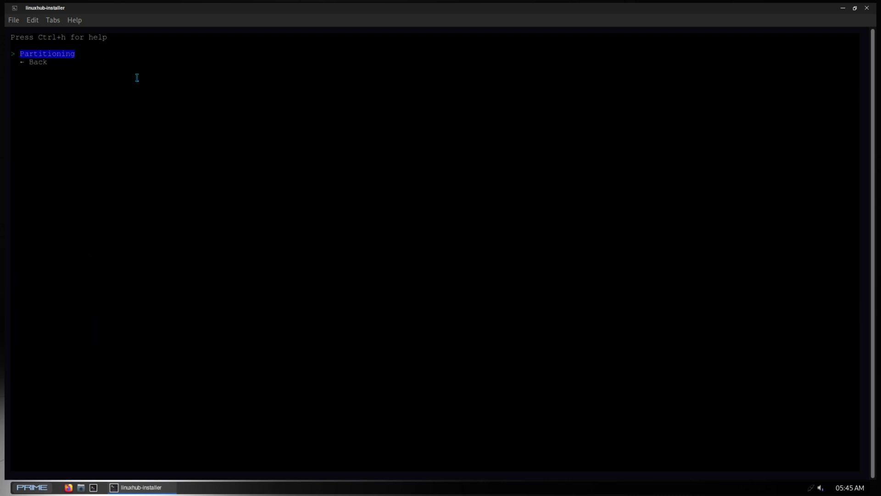
{"action": "key", "text": "Return"}
{"action": "key", "text": "Return"}
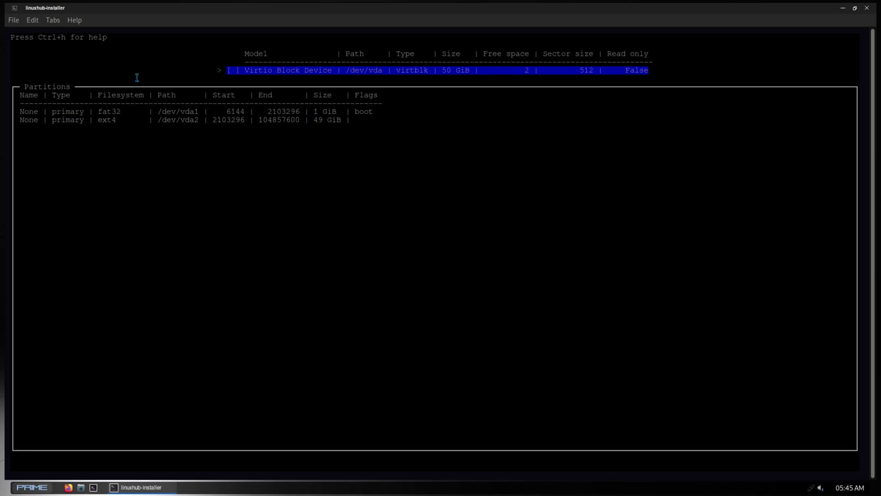
{"action": "key", "text": "Return"}
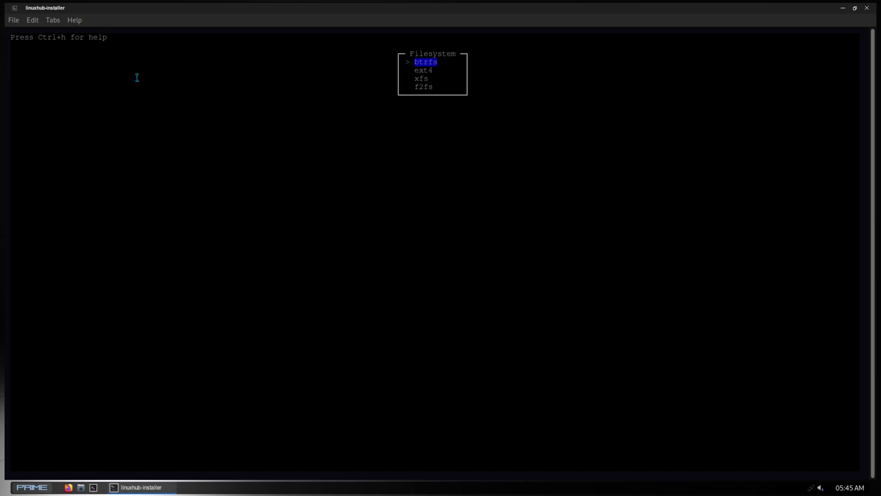
{"action": "key", "text": "Down"}
{"action": "key", "text": "Return"}
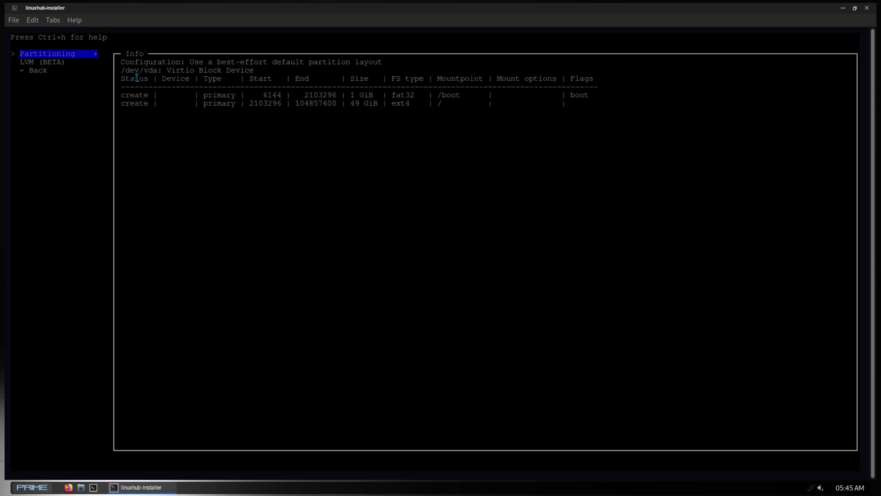
- Go back to the main installer menu and choose Install
{"action": "key", "text": "Down"}
{"action": "key", "text": "Down"}
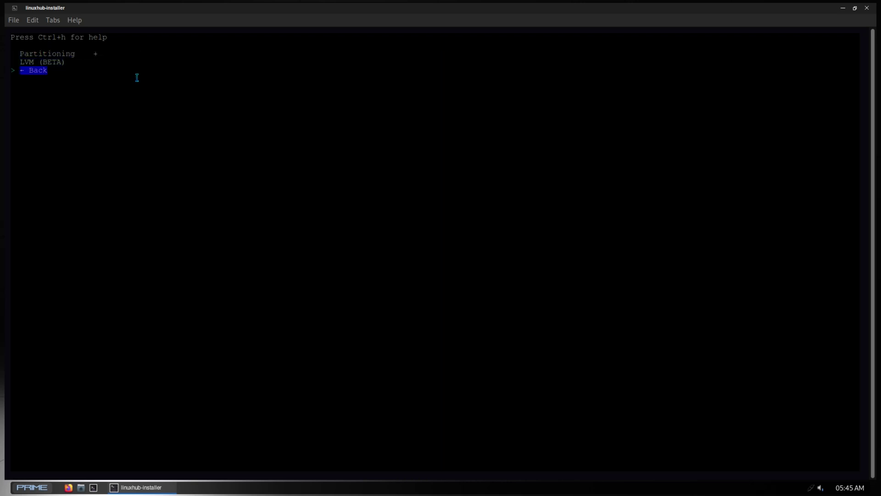
{"action": "key", "text": "Return"}
{"action": "key", "text": "Down"}
{"action": "key", "text": "Down"}
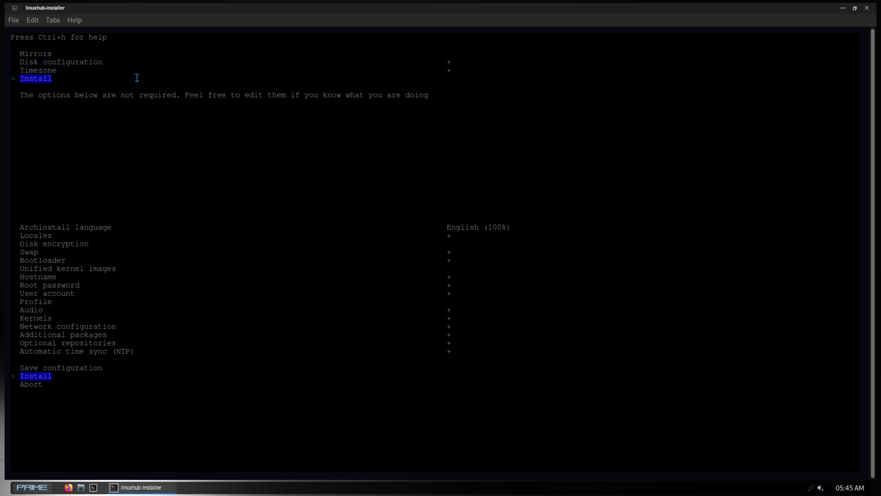
{"action": "key", "text": "Return"}
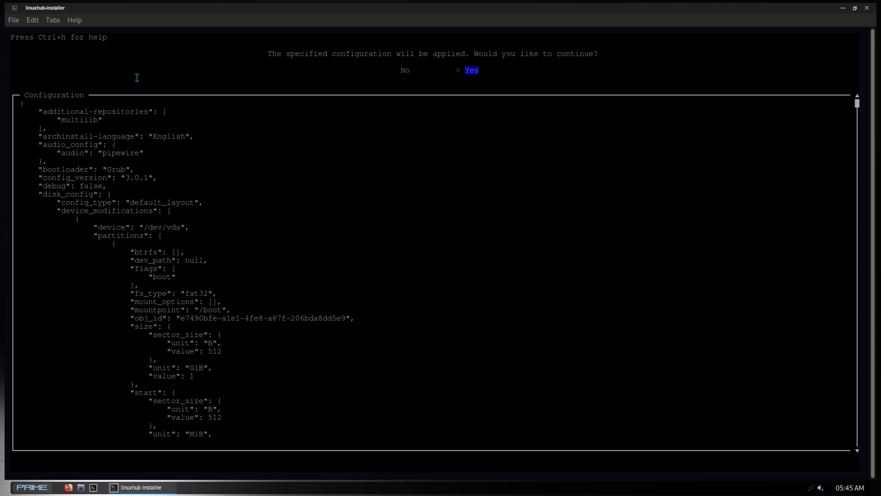
- Confirm applying the configuration to /dev/vda and let the installation run to completion
{"action": "key", "text": "Return"}
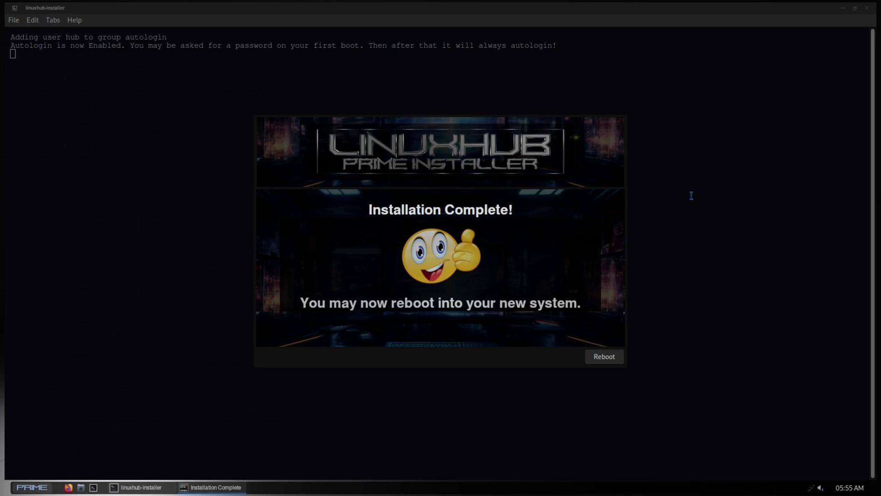
- Reboot from the Installation Complete window into the new LinuxHub Prime Plasma Edition
{"action": "left_click", "coordinate": [598, 356]}
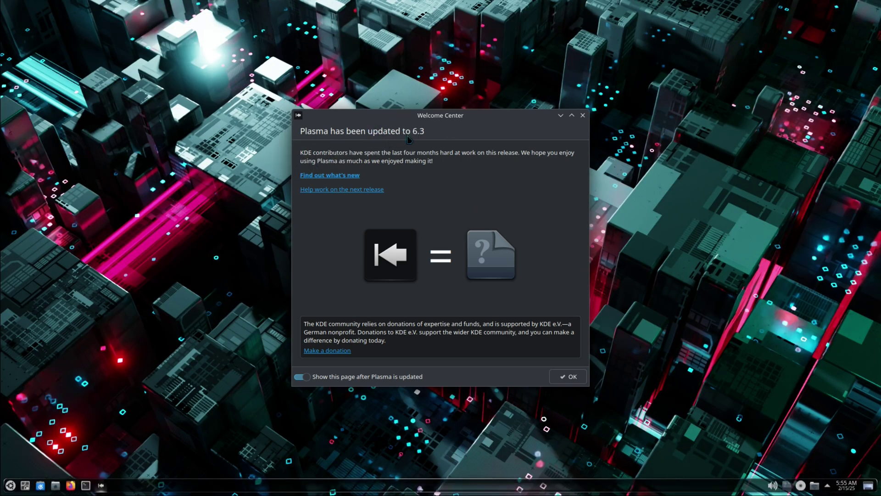
- Close the Plasma 6.3 Welcome Center window on the new desktop
{"action": "left_click", "coordinate": [583, 116]}
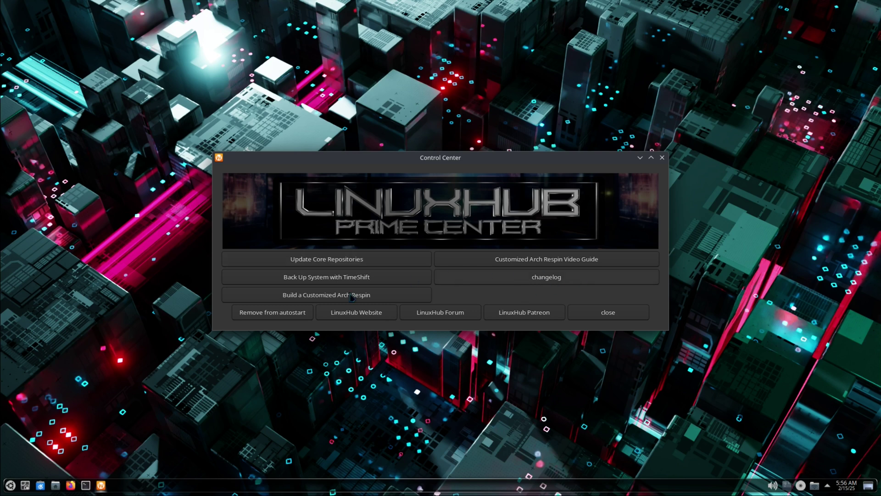
- Choose Build a Customized Arch Respin with the Plasma6 Builder and continue to theme and wallpaper settings
{"action": "left_click", "coordinate": [309, 296]}
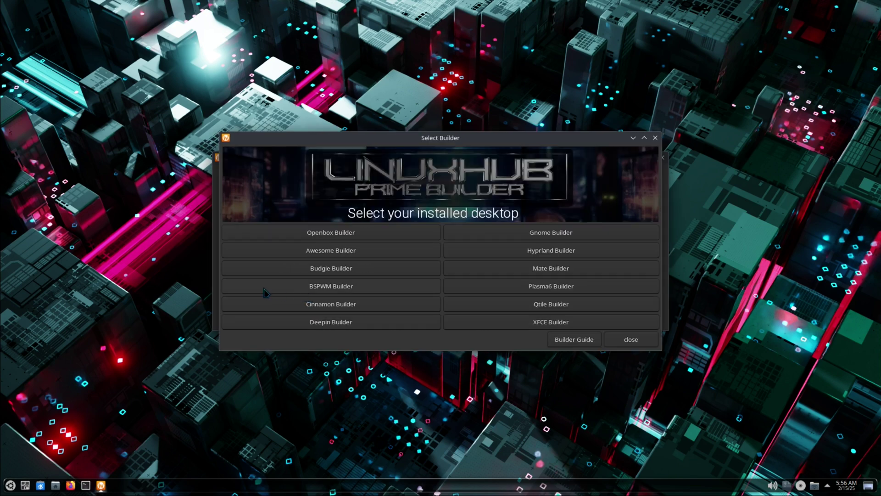
{"action": "left_click", "coordinate": [550, 289]}
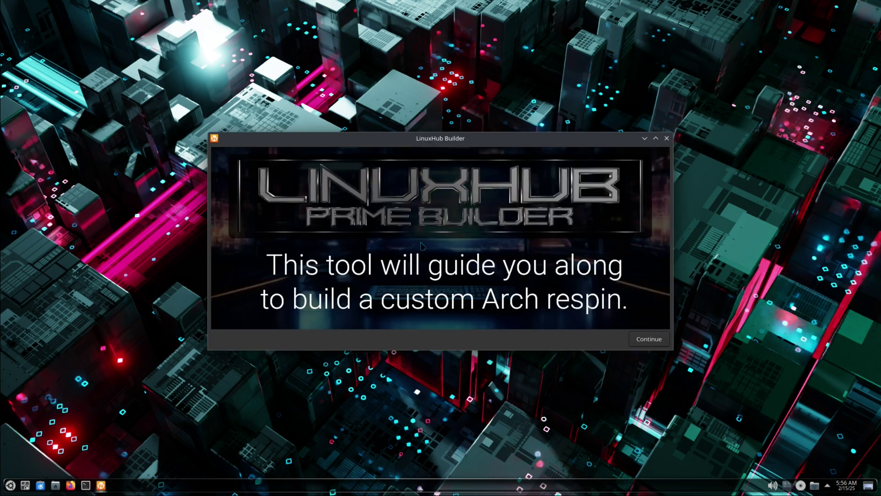
{"action": "left_click", "coordinate": [649, 339]}
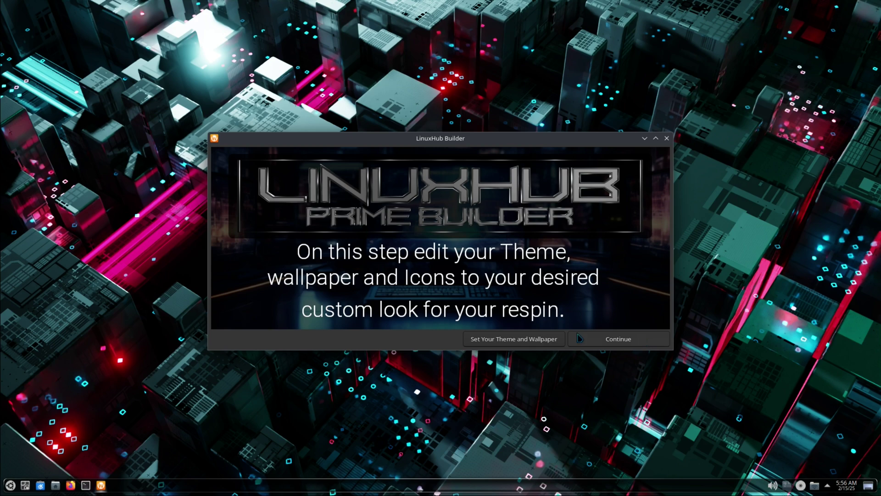
{"action": "left_click", "coordinate": [495, 342]}
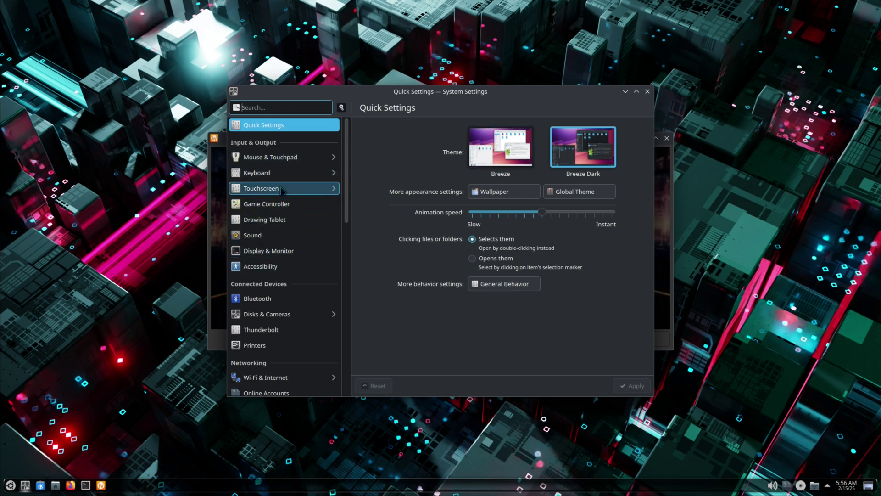
- Set the application style to Oxygen in Colors & Themes and apply it
{"action": "scroll", "coordinate": [294, 225], "scroll_direction": "down", "scroll_amount": 3}
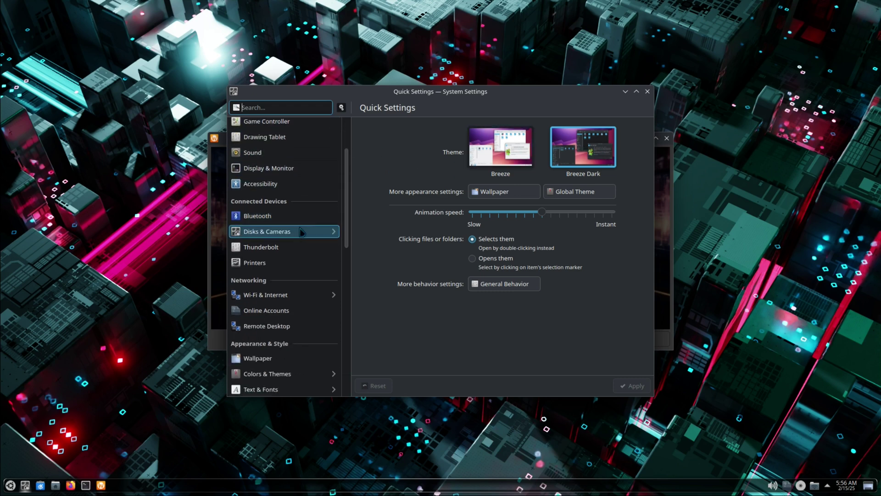
{"action": "scroll", "coordinate": [302, 232], "scroll_direction": "down", "scroll_amount": 6}
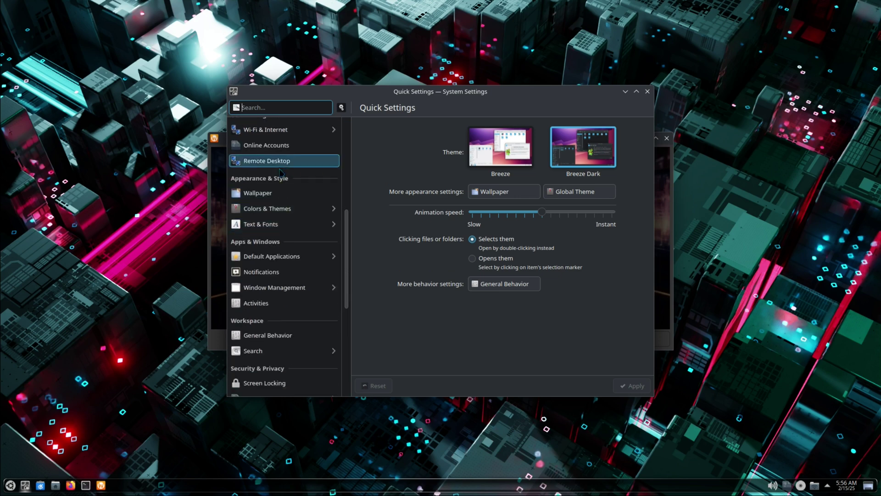
{"action": "left_click", "coordinate": [257, 209]}
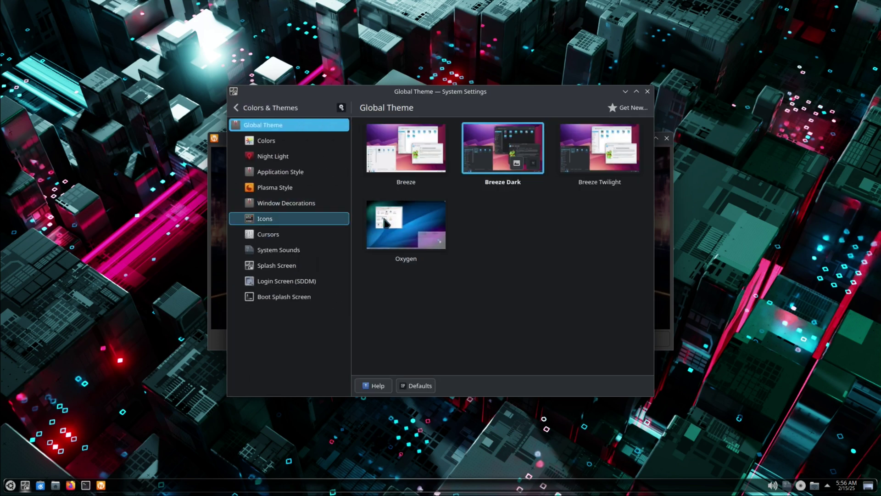
{"action": "left_click", "coordinate": [269, 141]}
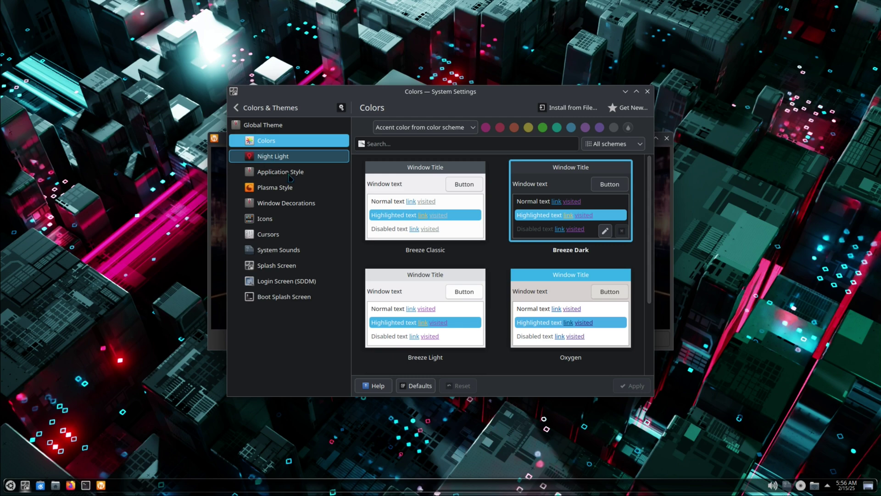
{"action": "left_click", "coordinate": [270, 173]}
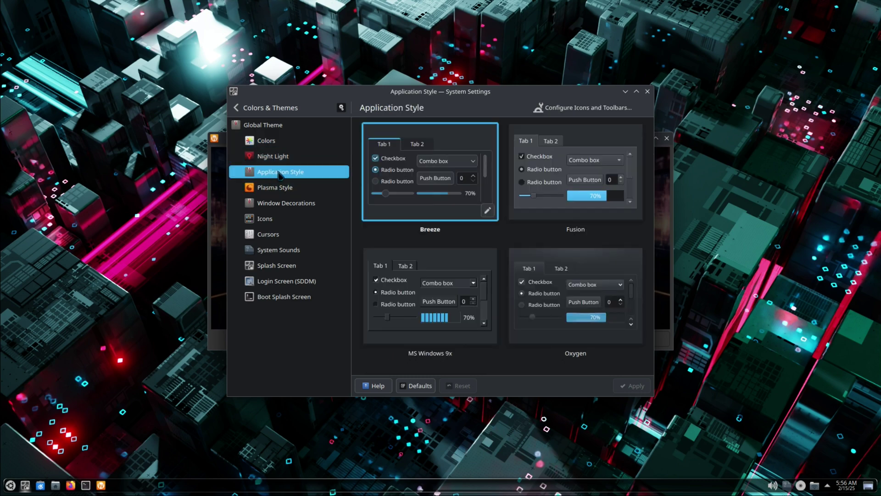
{"action": "left_click", "coordinate": [565, 303]}
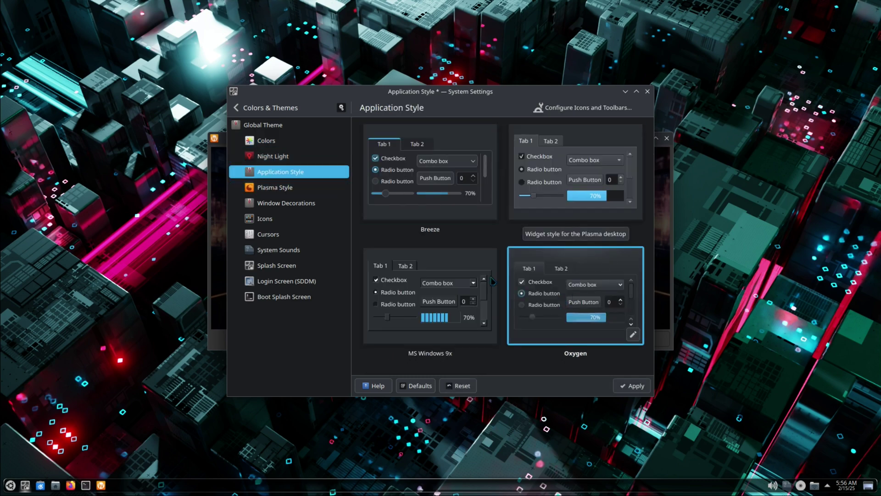
{"action": "left_click", "coordinate": [276, 189]}
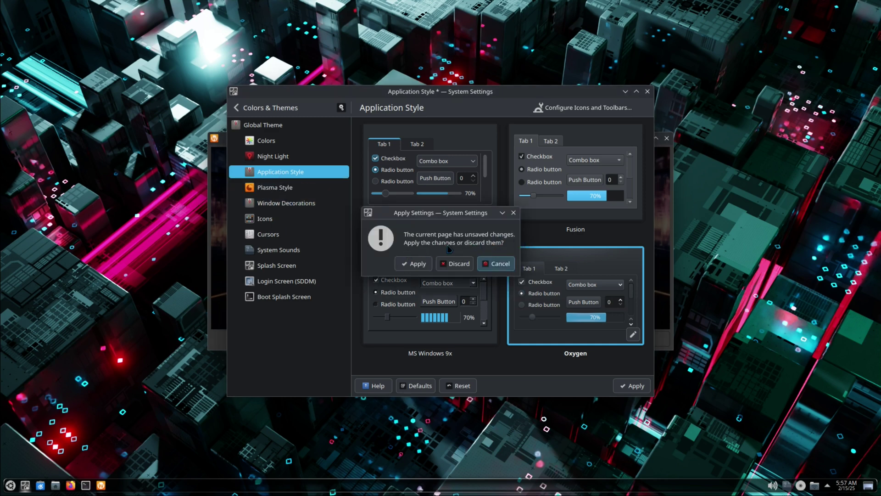
{"action": "left_click", "coordinate": [413, 263]}
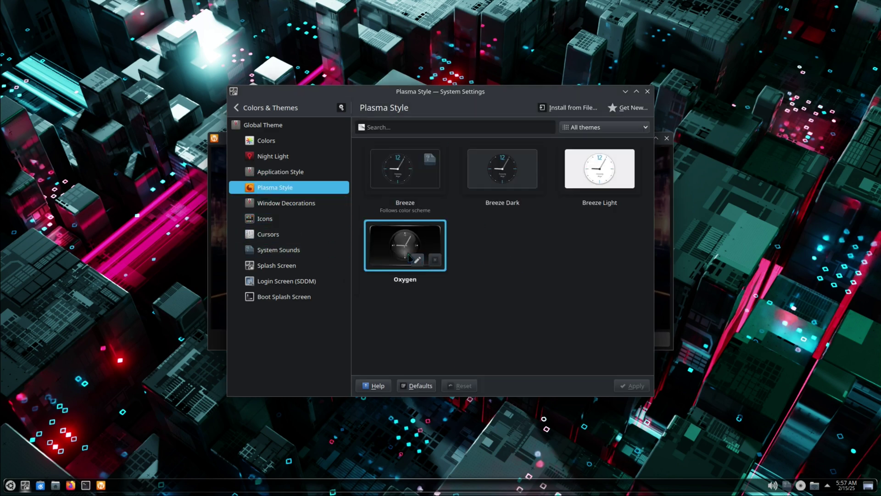
- Select the Obsidian-Green-Light icon theme
{"action": "left_click", "coordinate": [285, 204]}
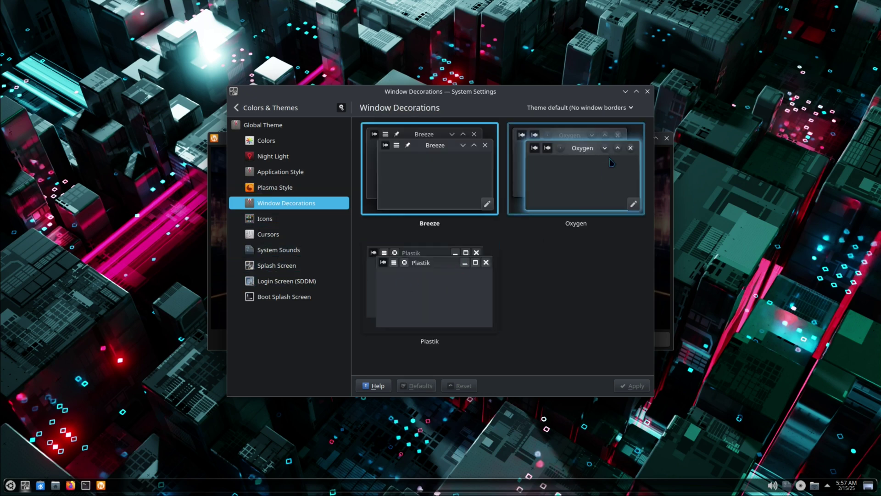
{"action": "left_click", "coordinate": [273, 220]}
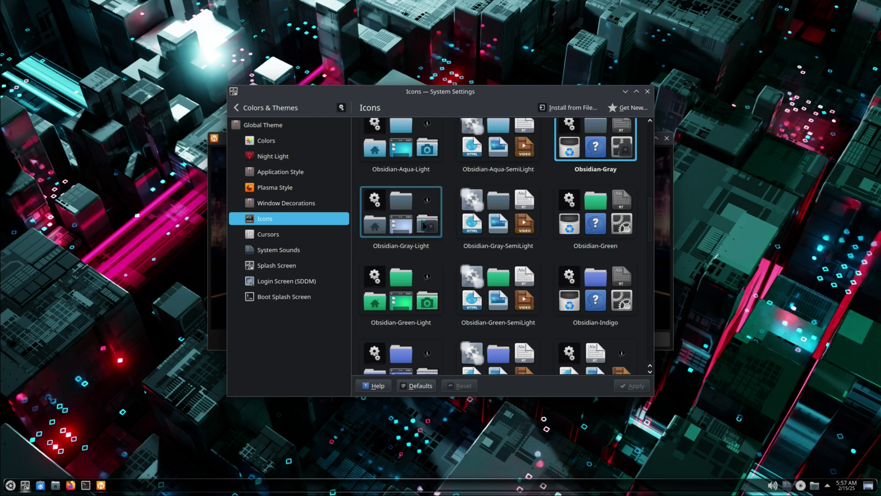
{"action": "left_click", "coordinate": [393, 301]}
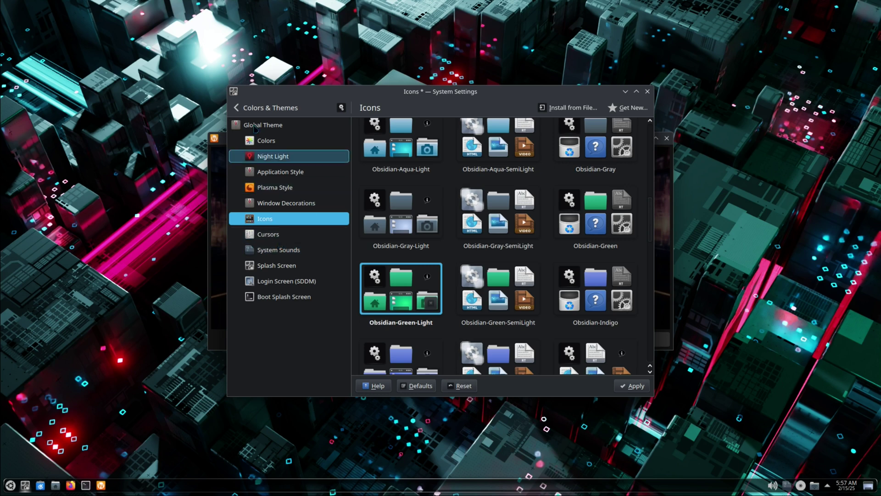
{"action": "left_click", "coordinate": [239, 112]}
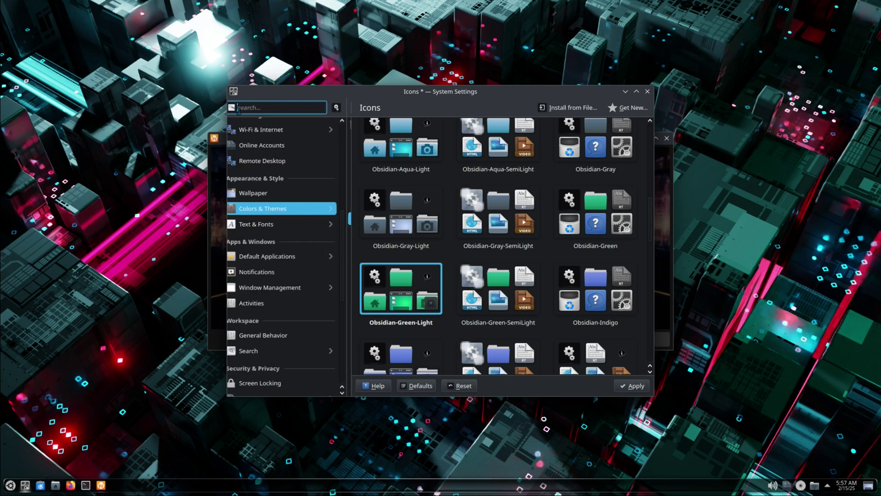
{"action": "left_click", "coordinate": [257, 194]}
- Apply the icon theme, set summer 1am as the desktop wallpaper, and close System Settings
{"action": "left_click", "coordinate": [411, 264]}
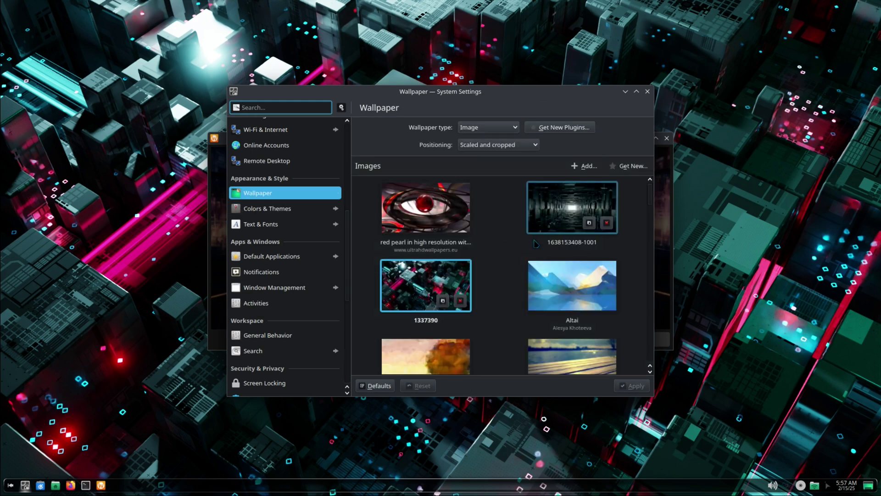
{"action": "scroll", "coordinate": [500, 227], "scroll_direction": "down", "scroll_amount": 15}
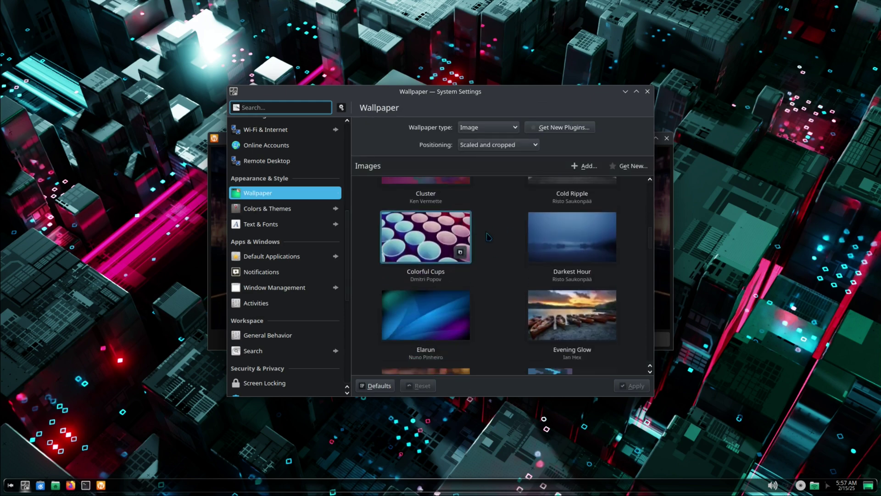
{"action": "scroll", "coordinate": [485, 234], "scroll_direction": "down", "scroll_amount": 15}
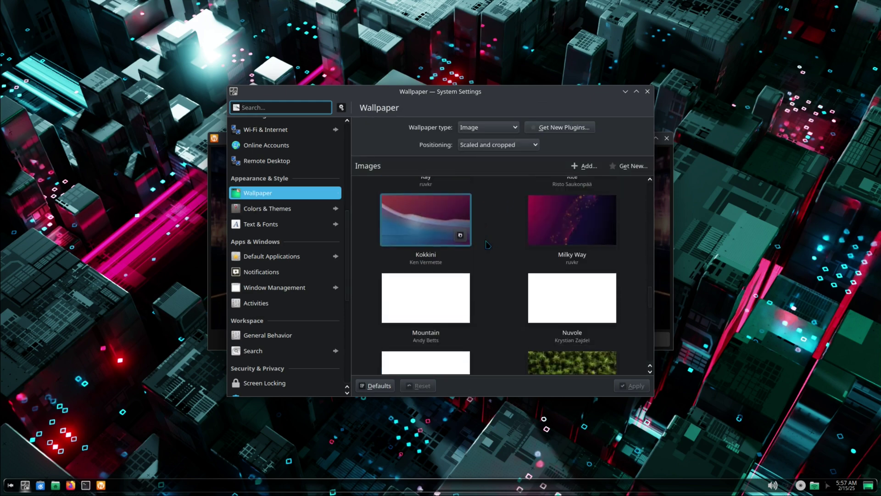
{"action": "scroll", "coordinate": [487, 245], "scroll_direction": "down", "scroll_amount": 8}
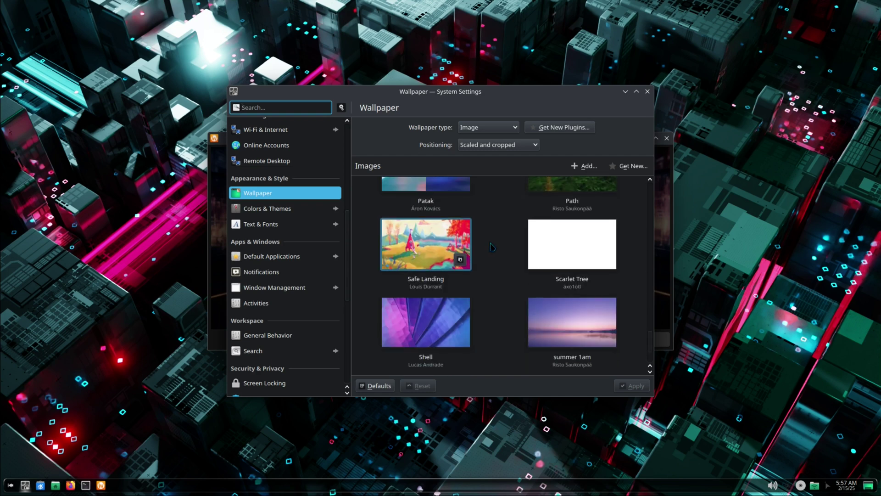
{"action": "scroll", "coordinate": [493, 247], "scroll_direction": "down", "scroll_amount": 3}
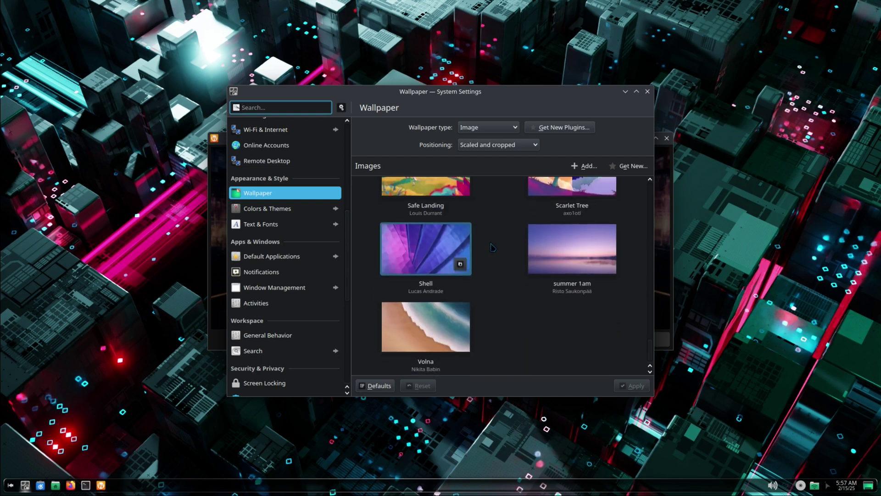
{"action": "left_click", "coordinate": [564, 247]}
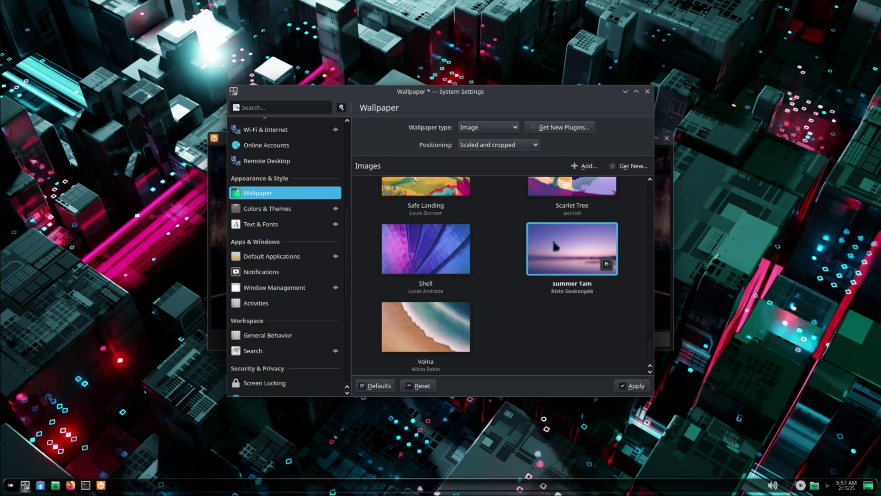
{"action": "left_click", "coordinate": [633, 386]}
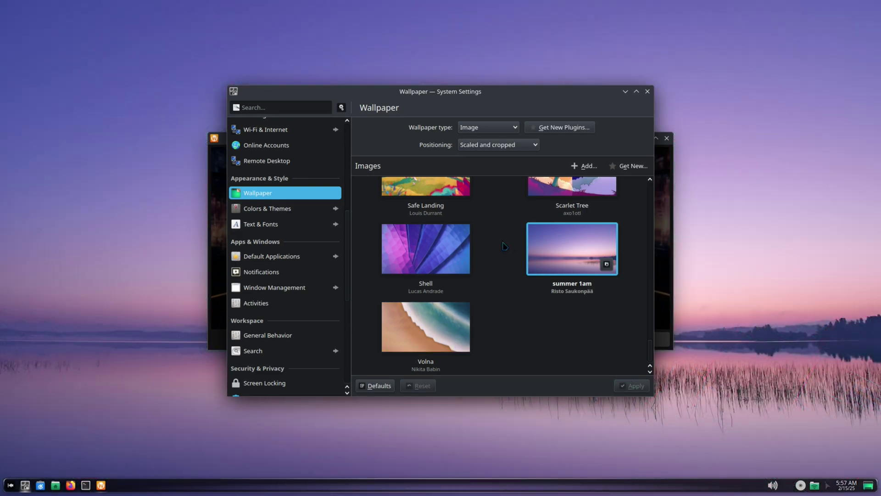
{"action": "left_click", "coordinate": [647, 91]}
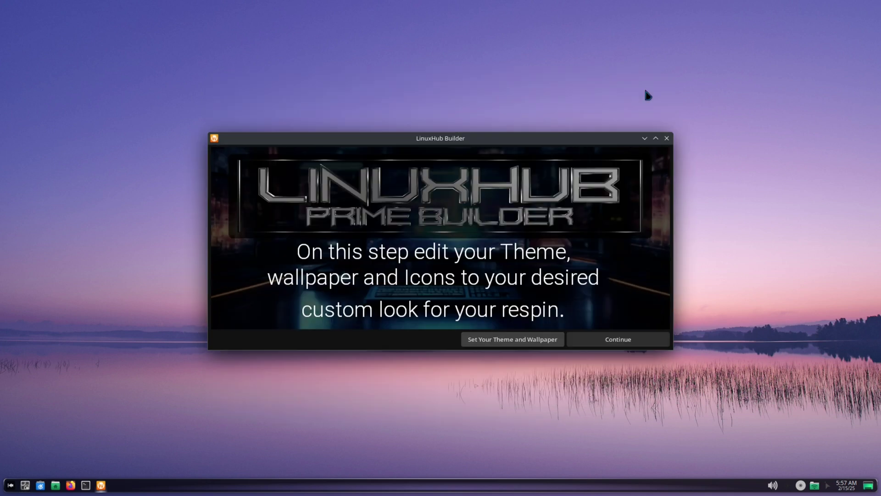
- Skip past the theme and image editing steps and copy 'custom' from the ISO label
{"action": "left_click", "coordinate": [616, 342]}
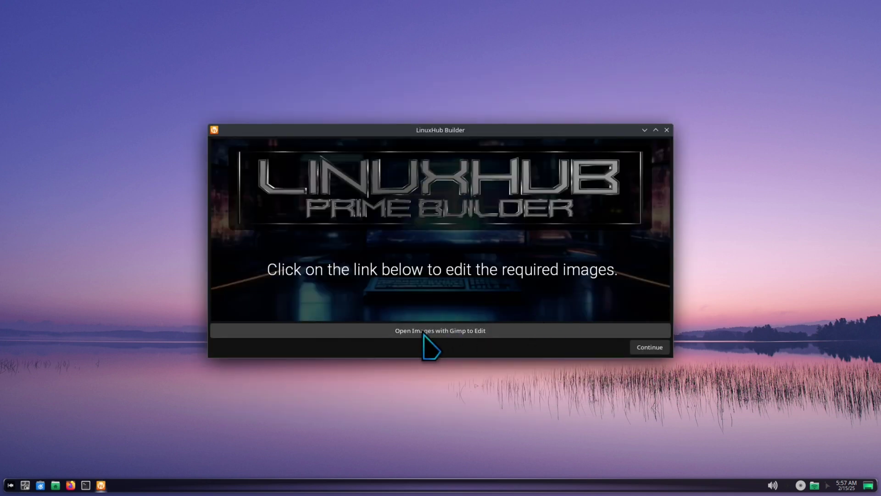
{"action": "left_click", "coordinate": [650, 350]}
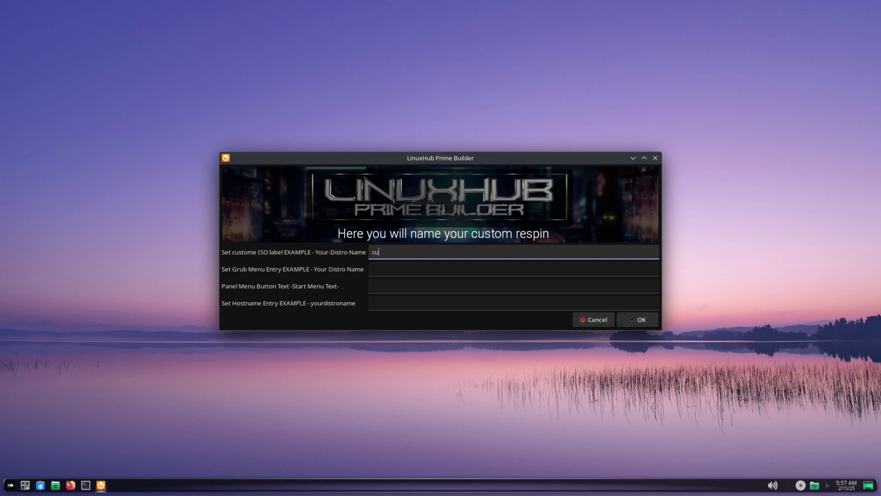
{"action": "double_click", "coordinate": [390, 253]}
{"action": "right_click", "coordinate": [391, 254]}
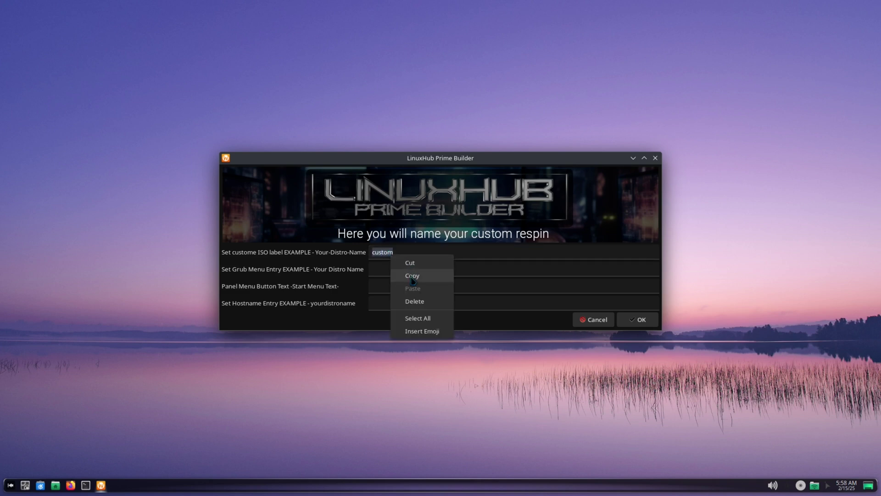
{"action": "left_click", "coordinate": [409, 276]}
- Paste 'custom' into the GRUB entry, panel menu text and hostname, confirm, and build the ISO
{"action": "left_click", "coordinate": [381, 268]}
{"action": "right_click", "coordinate": [382, 270]}
{"action": "left_click", "coordinate": [399, 303]}
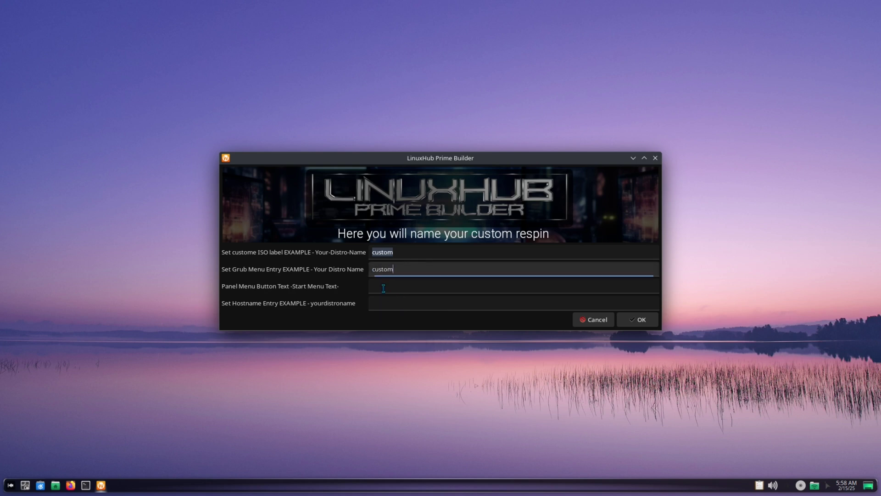
{"action": "right_click", "coordinate": [380, 292]}
{"action": "left_click", "coordinate": [404, 324]}
{"action": "right_click", "coordinate": [384, 304]}
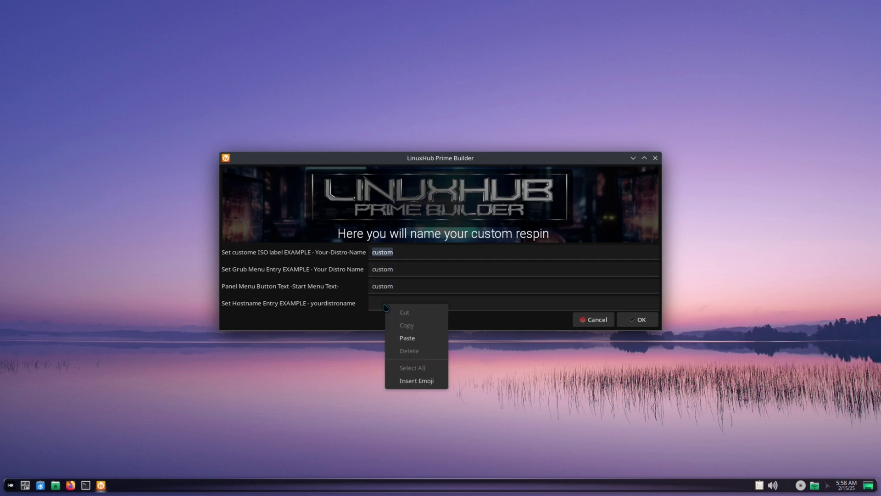
{"action": "left_click", "coordinate": [408, 339]}
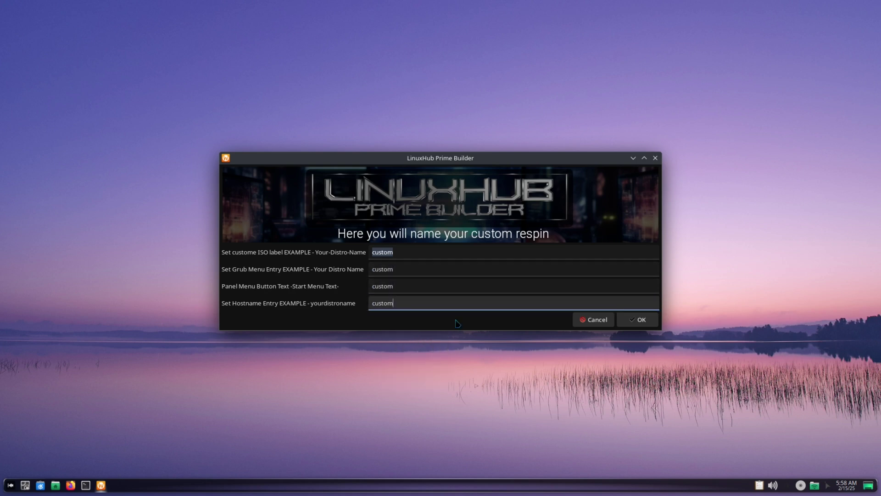
{"action": "left_click", "coordinate": [638, 319]}
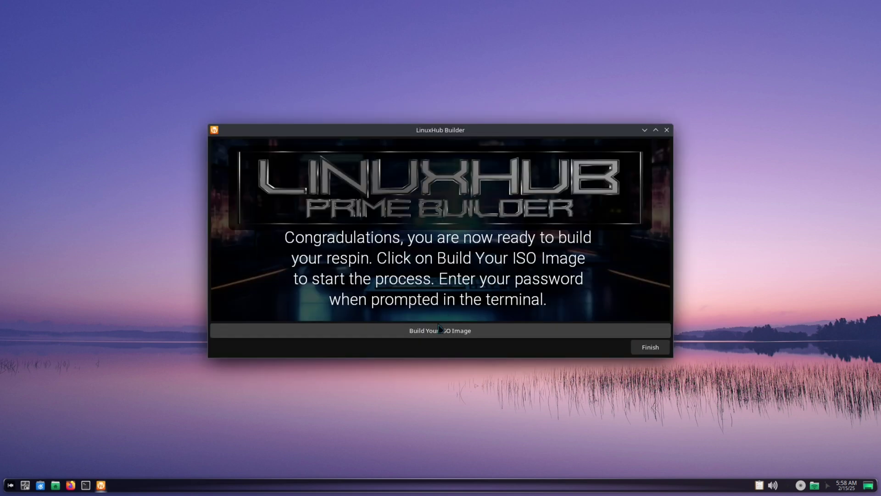
{"action": "left_click", "coordinate": [434, 333]}
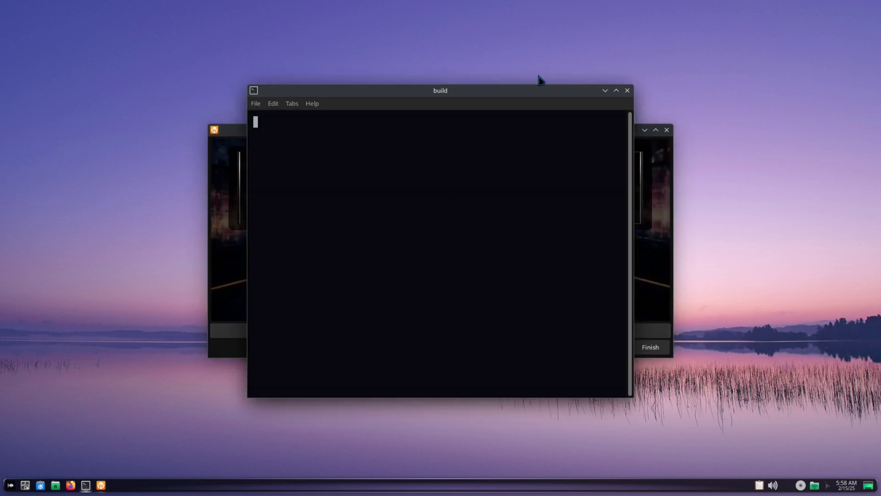
- Maximize the build terminal and authorise mkarchiso with the sudo password to produce custom-2025.02.15-x86_64.iso
{"action": "double_click", "coordinate": [535, 92]}
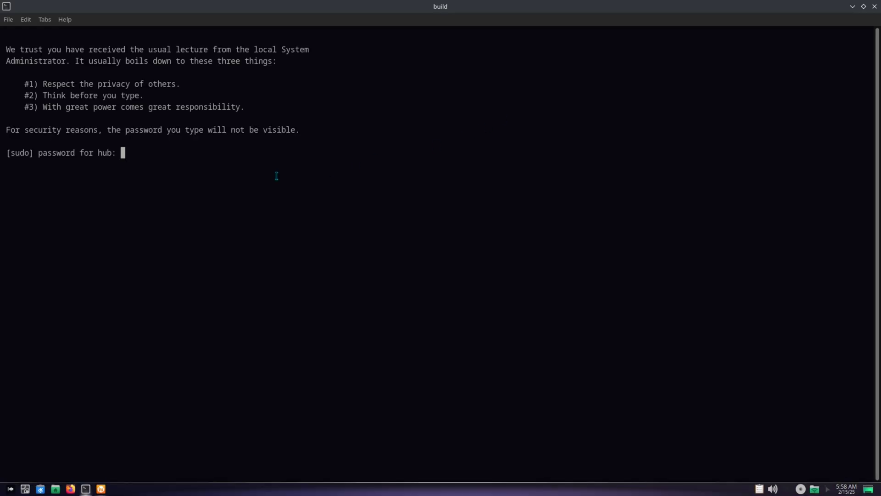
{"action": "key", "text": "Return"}
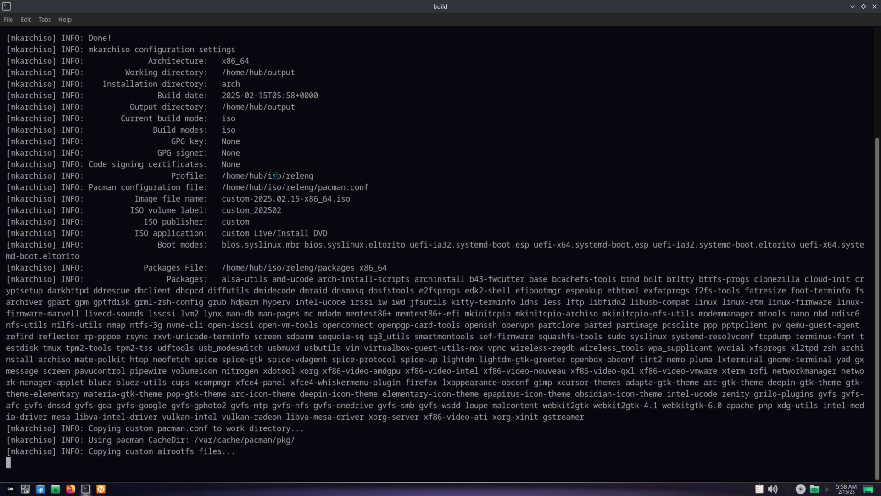
{"action": "triple_click", "coordinate": [281, 199]}
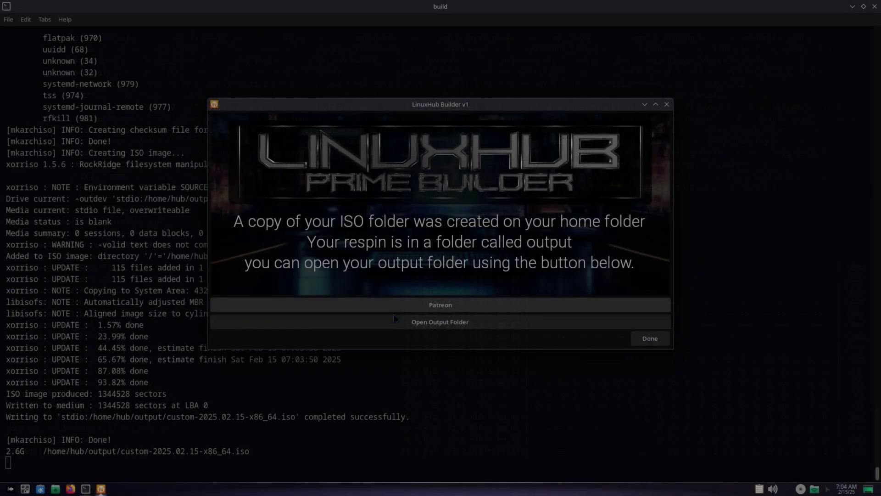
- Copy custom-2025.02.15-x86_64.iso from /home/hub/output into the shared Downloads folder
{"action": "left_click", "coordinate": [437, 322]}
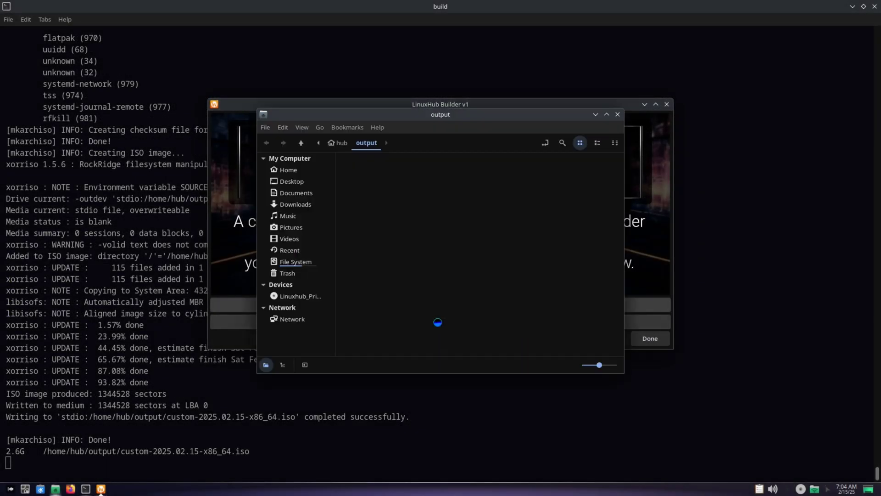
{"action": "scroll", "coordinate": [465, 278], "scroll_direction": "down", "scroll_amount": 5}
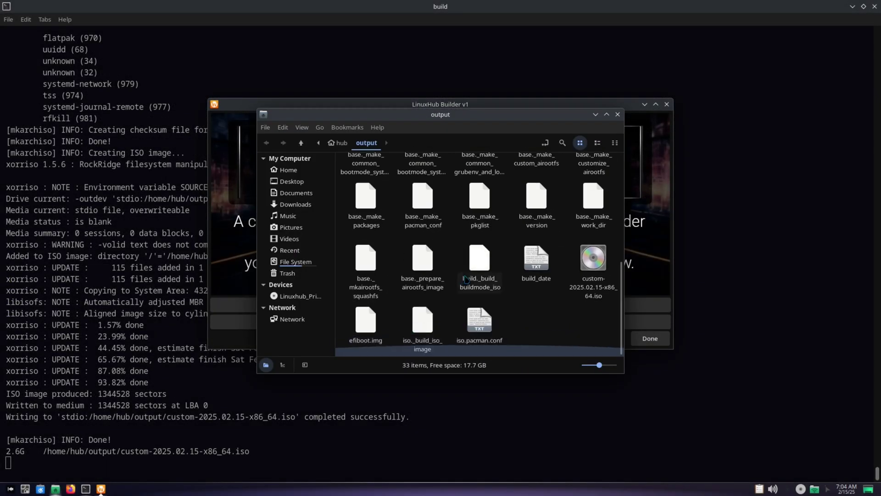
{"action": "right_click", "coordinate": [587, 265]}
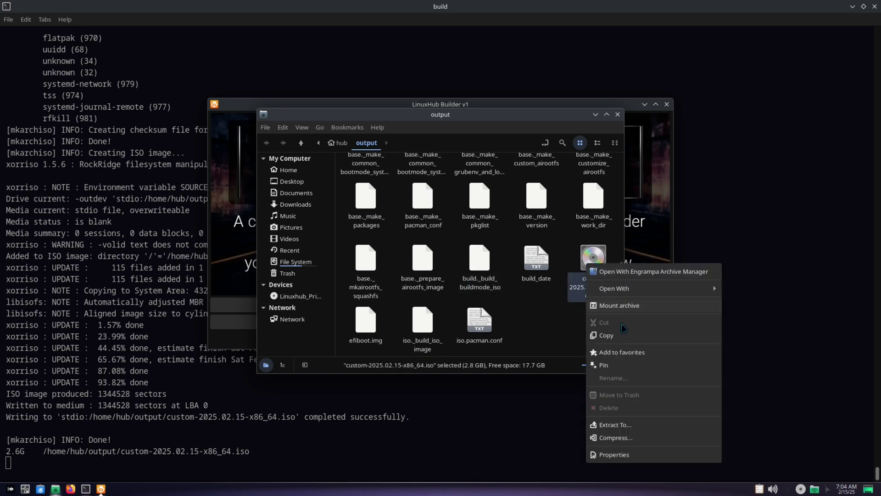
{"action": "left_click", "coordinate": [616, 335]}
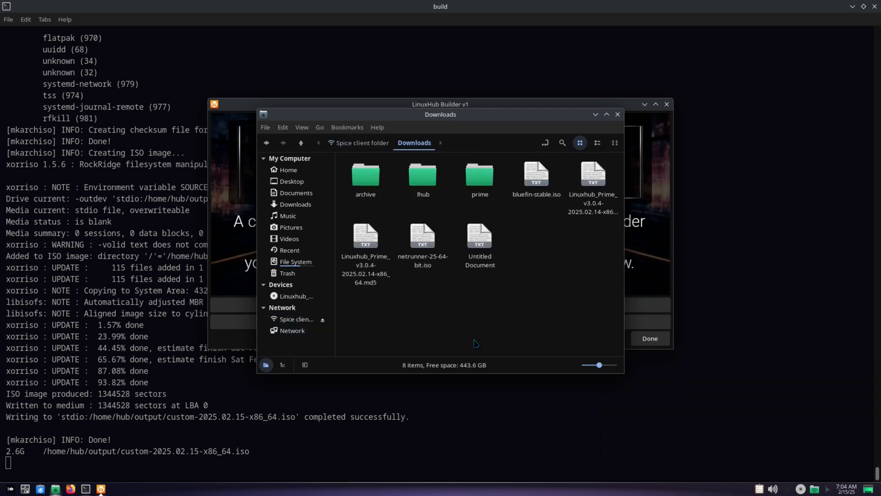
{"action": "key", "text": "ctrl+v"}
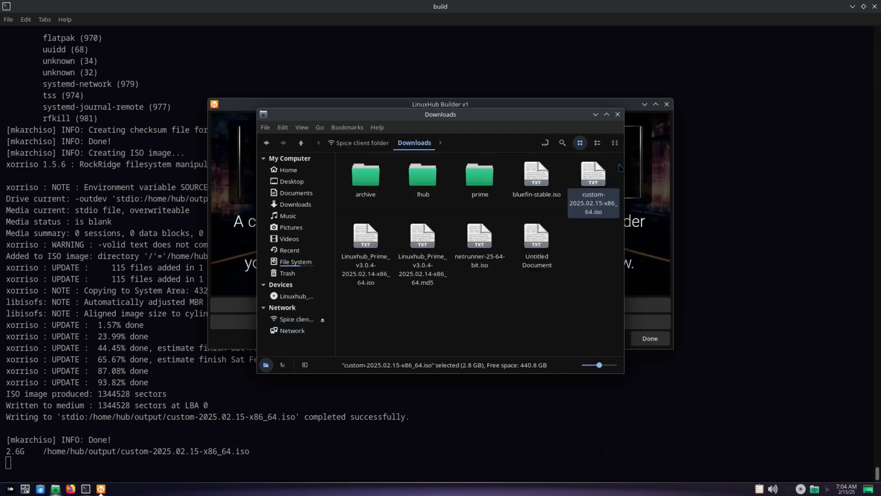
- Close the Downloads window and open the virtual machine's Devices & Shares preferences
{"action": "left_click", "coordinate": [618, 114]}
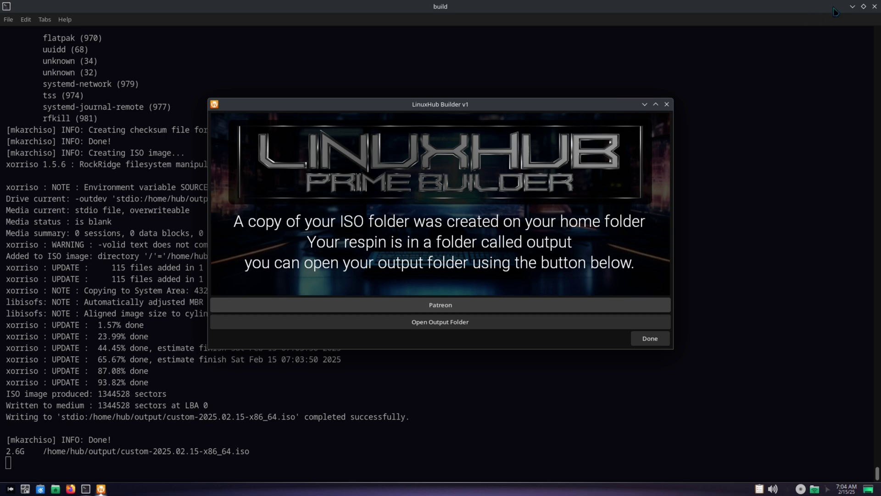
{"action": "mouse_move", "coordinate": [776, 4]}
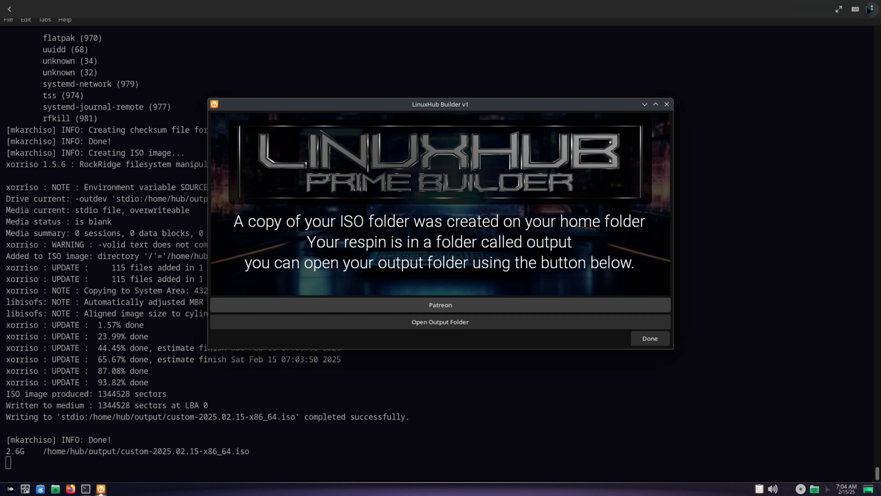
{"action": "left_click", "coordinate": [870, 9]}
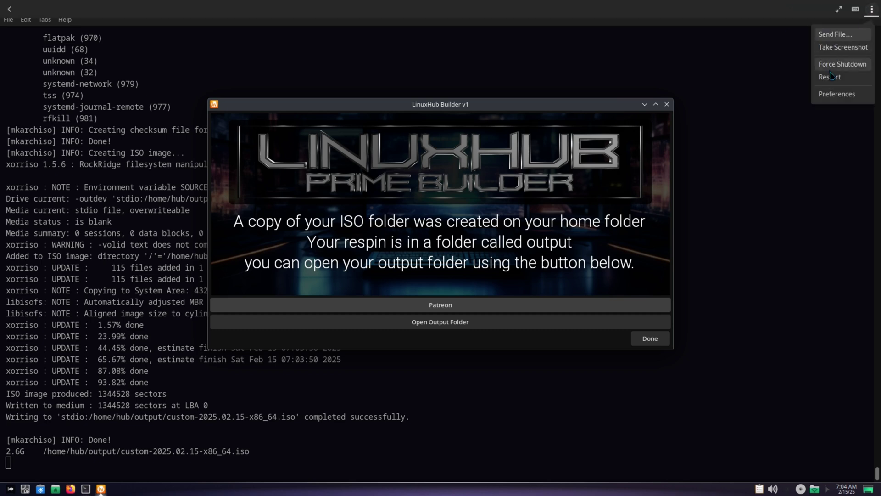
{"action": "left_click", "coordinate": [835, 94]}
{"action": "left_click", "coordinate": [438, 8]}
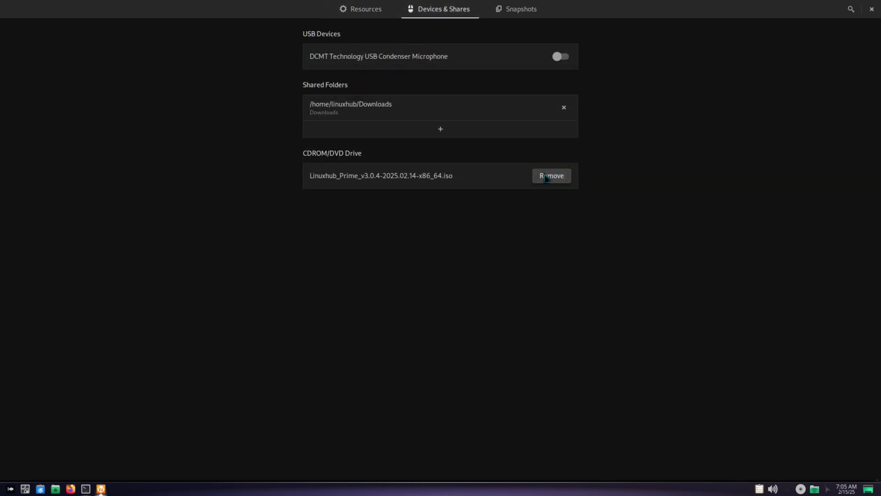
- Replace the LinuxHub Prime v3.0.4 disc with custom-2025.02.15-x86_64.iso from Downloads
{"action": "left_click", "coordinate": [546, 178]}
{"action": "left_click", "coordinate": [545, 179]}
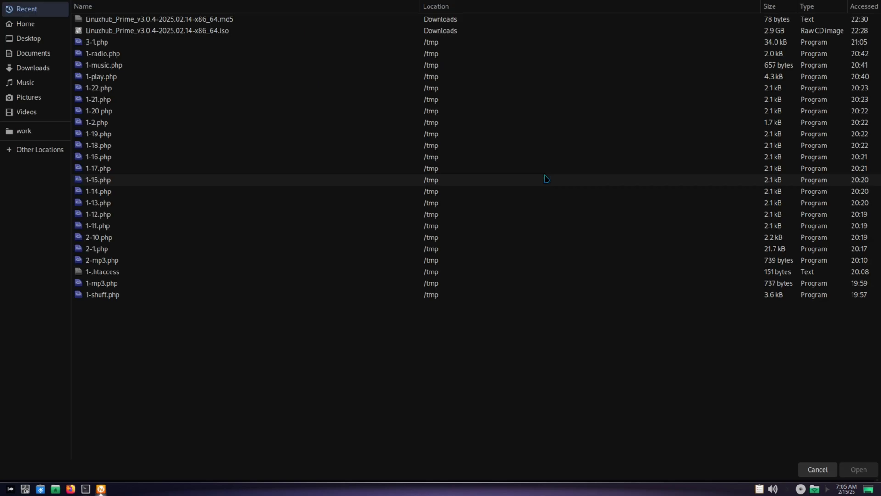
{"action": "left_click", "coordinate": [31, 68]}
{"action": "left_click", "coordinate": [125, 67]}
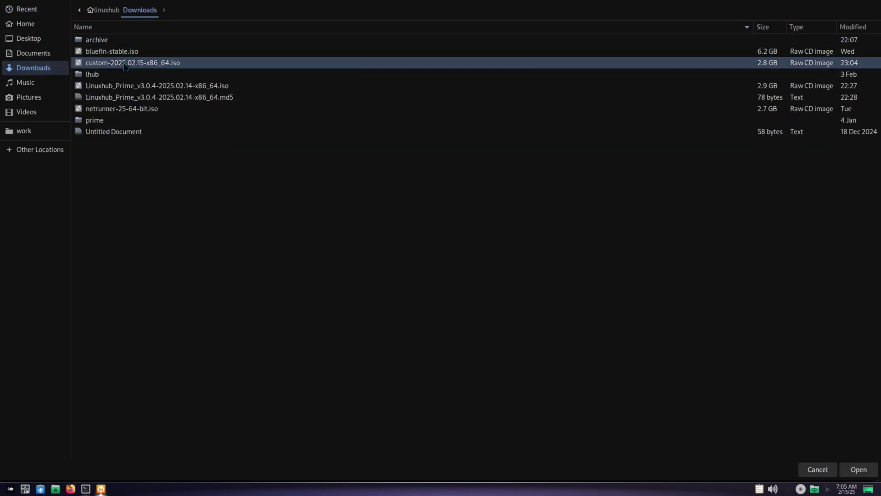
{"action": "double_click", "coordinate": [126, 67]}
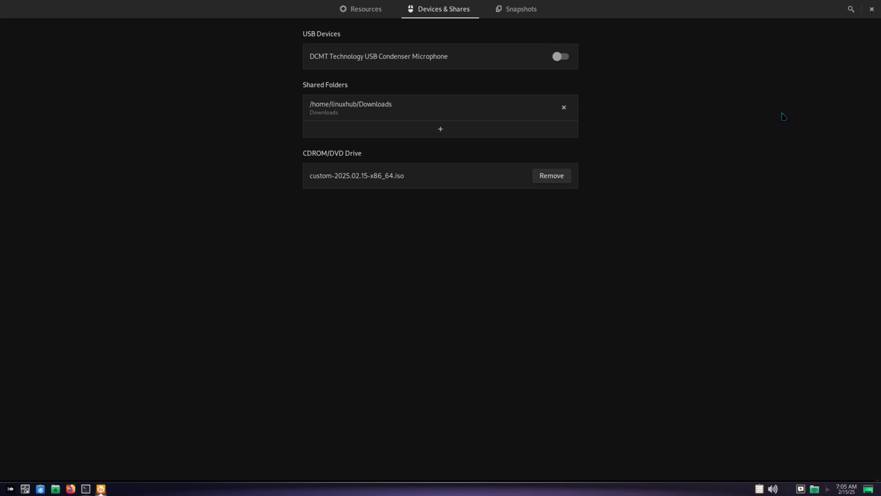
- Close the VM settings and restart the virtual machine immediately, dismissing the shut-down prompt
{"action": "left_click", "coordinate": [871, 9]}
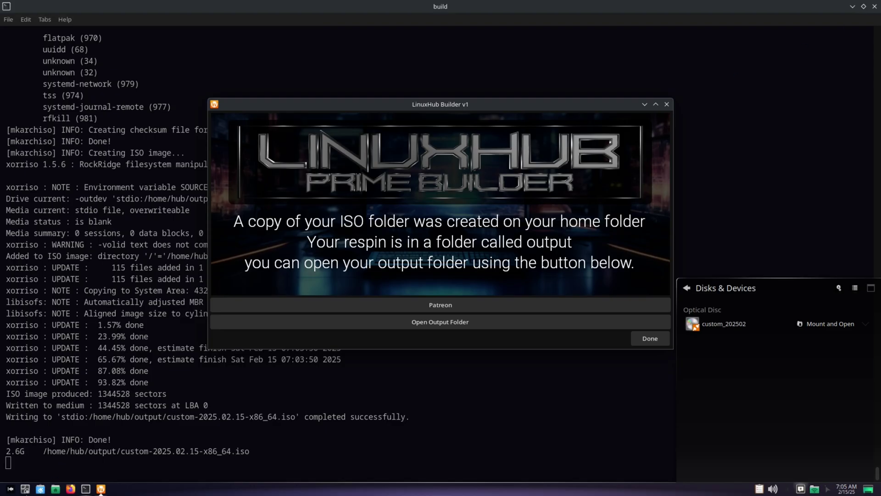
{"action": "left_click", "coordinate": [11, 490]}
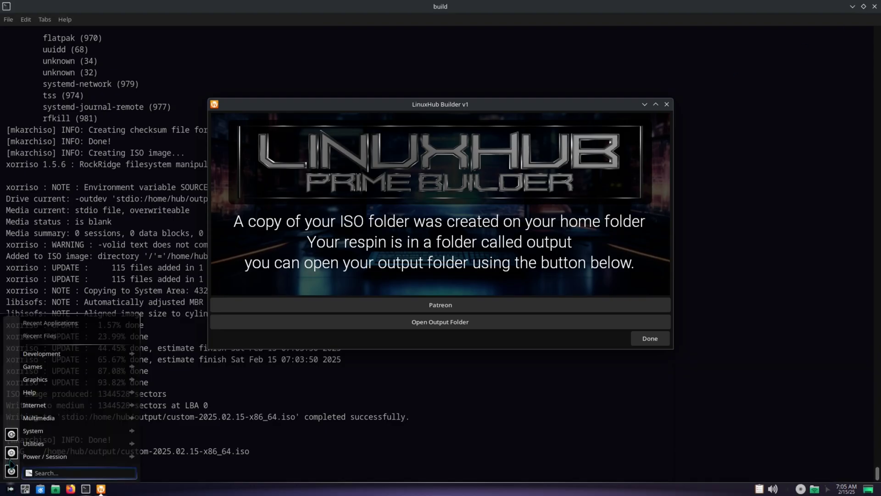
{"action": "left_click", "coordinate": [9, 472]}
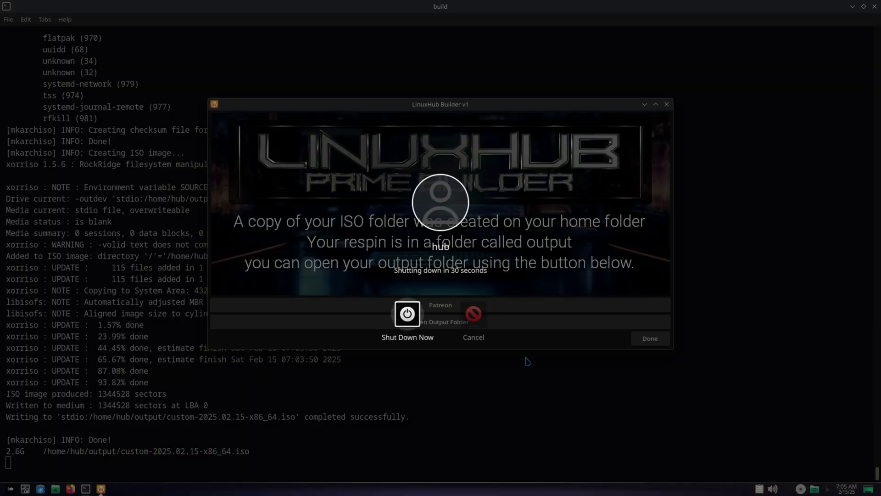
{"action": "left_click", "coordinate": [473, 316]}
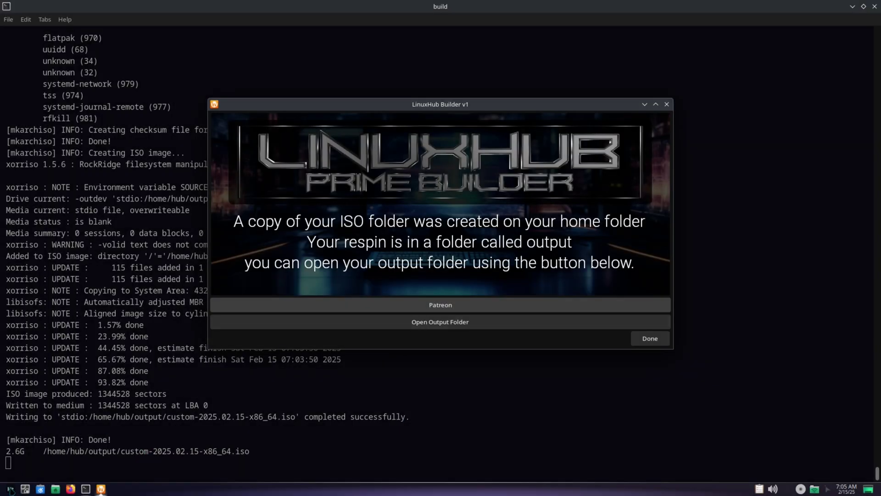
{"action": "left_click", "coordinate": [10, 490]}
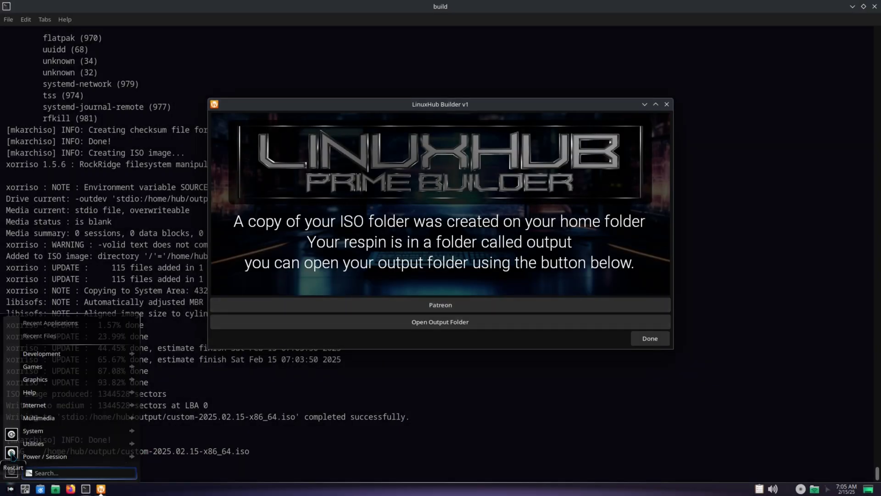
{"action": "left_click", "coordinate": [11, 453]}
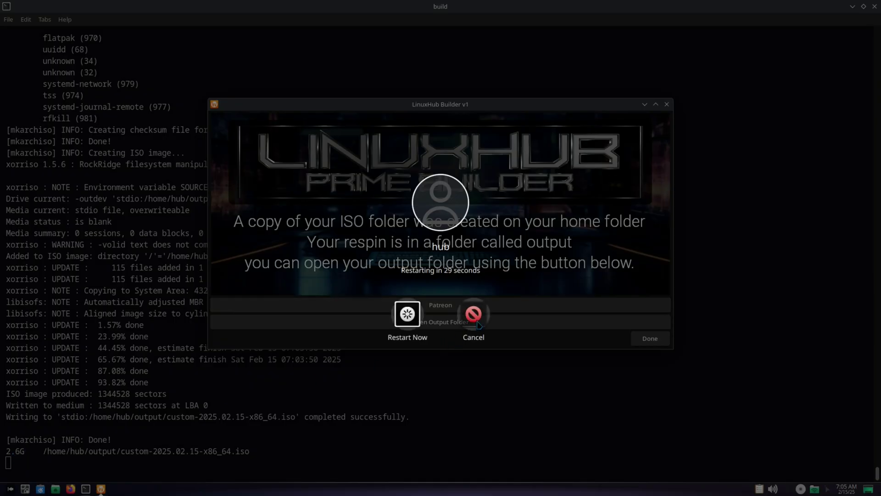
{"action": "left_click", "coordinate": [408, 314]}
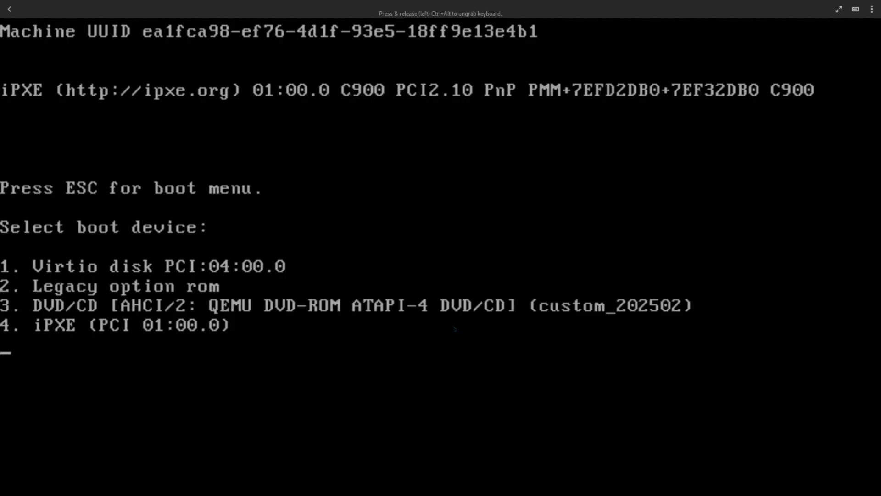
- Choose option 3 at the SeaBIOS boot menu to boot the custom_202502 DVD
{"action": "key", "text": "3"}
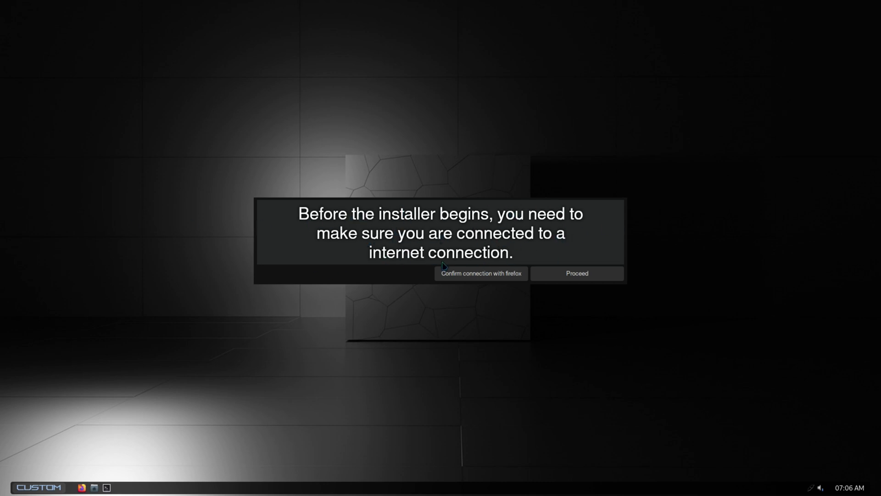
- Begin installation and enter the username, user password and root password with auto login
{"action": "left_click", "coordinate": [569, 275]}
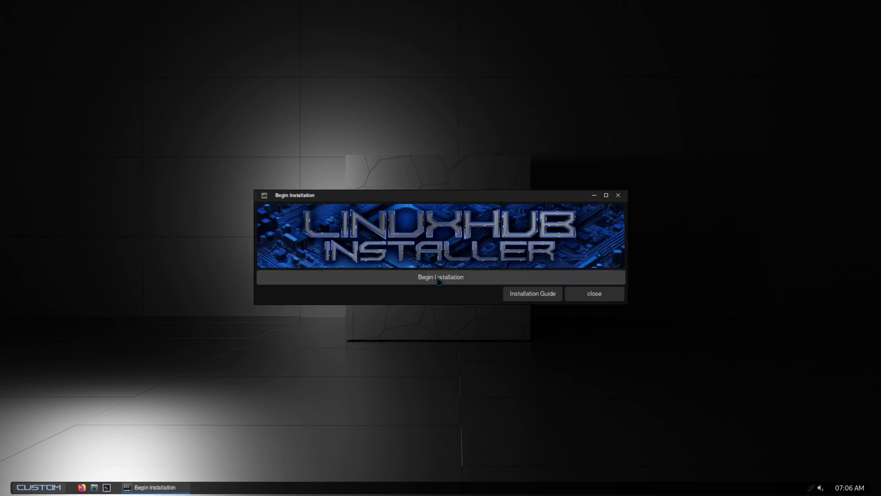
{"action": "left_click", "coordinate": [439, 278]}
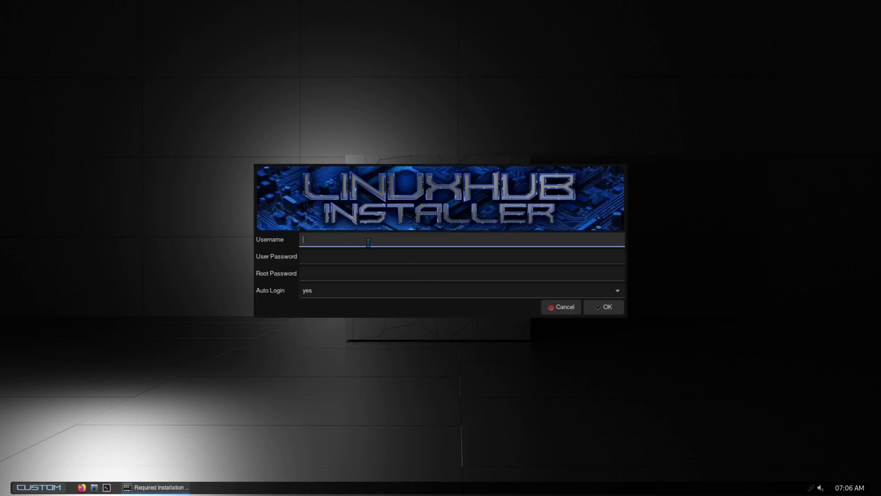
{"action": "key", "text": "Tab"}
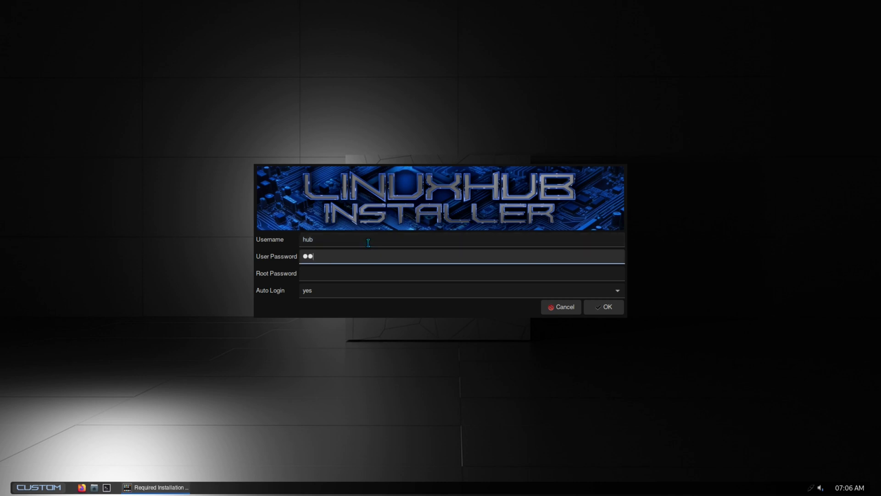
{"action": "key", "text": "Tab"}
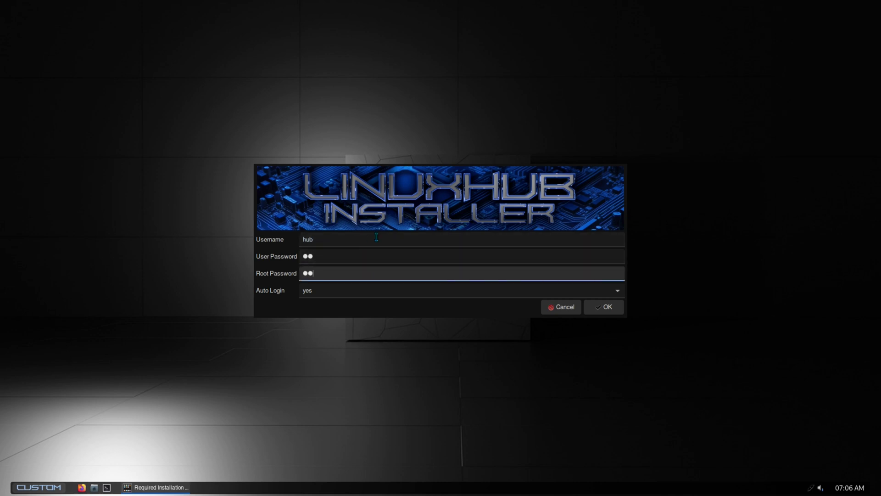
{"action": "left_click", "coordinate": [608, 311]}
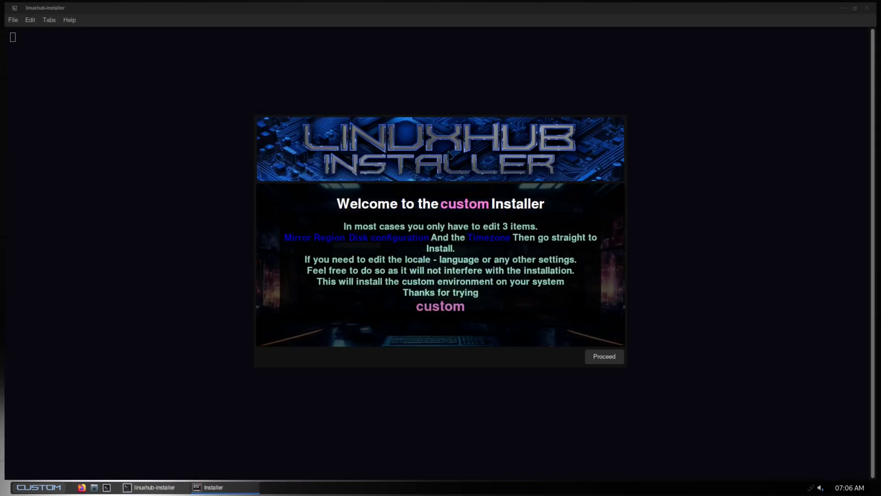
{"action": "left_click", "coordinate": [602, 357]}
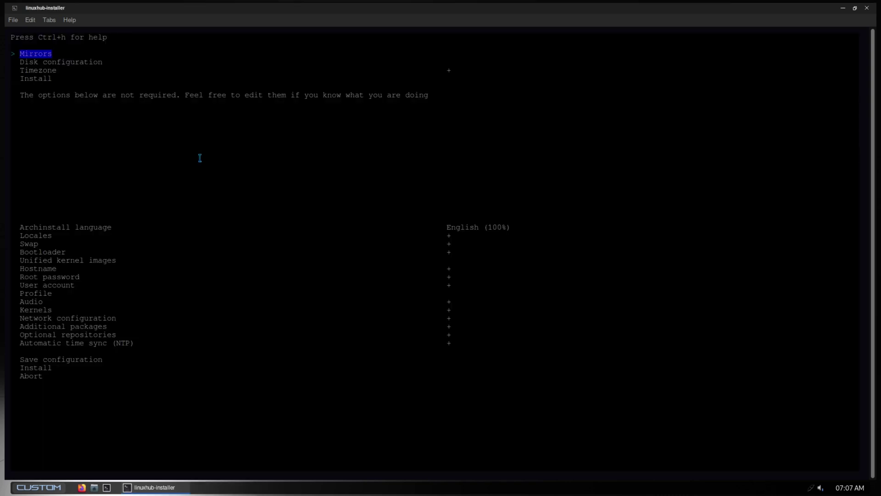
- Apply the best-effort ext4 partition layout to the 50 GiB virtio disk
{"action": "key", "text": "Down"}
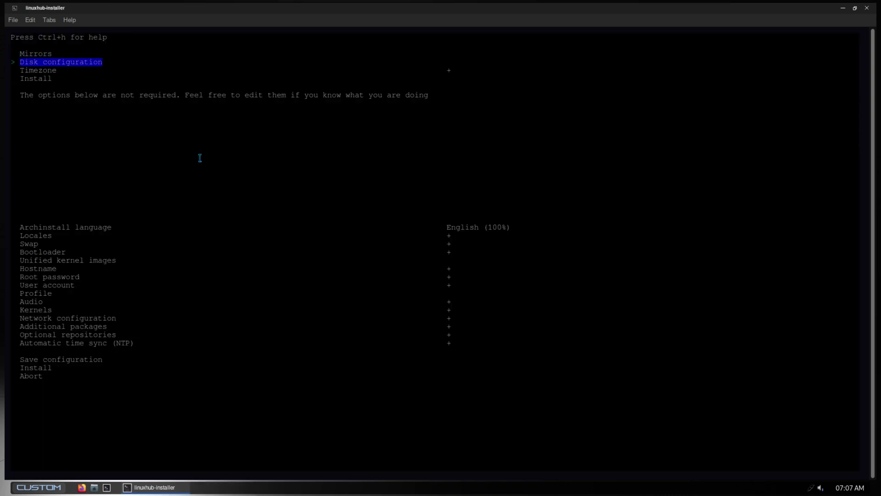
{"action": "key", "text": "Return"}
{"action": "key", "text": "Return"}
{"action": "key", "text": "Return"}
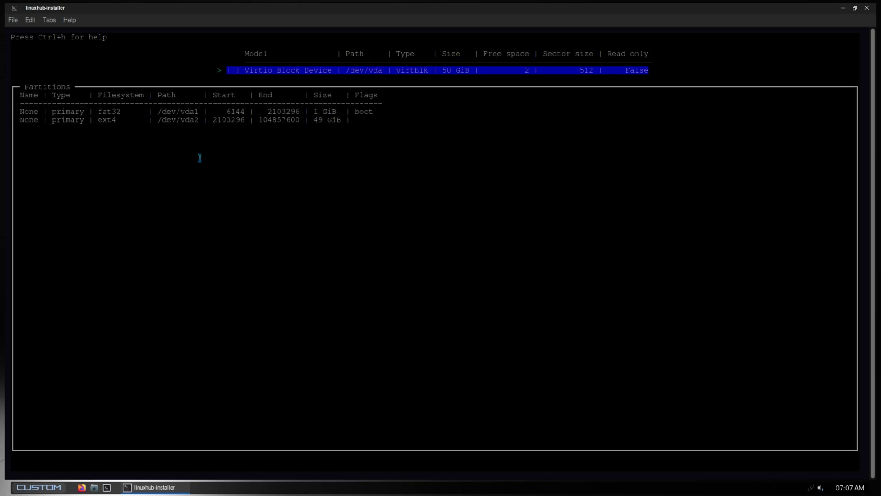
{"action": "key", "text": "Return"}
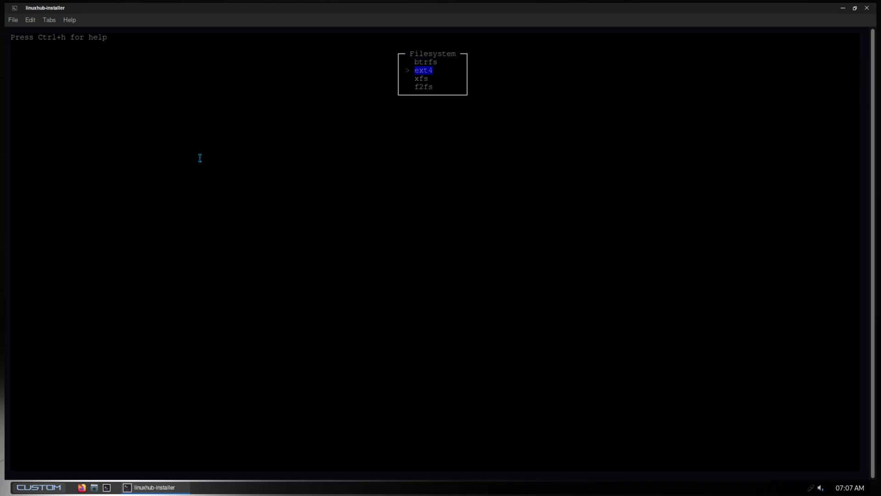
{"action": "key", "text": "Return"}
- Return to the main menu and run the installation onto /dev/vda
{"action": "key", "text": "Down"}
{"action": "key", "text": "Down"}
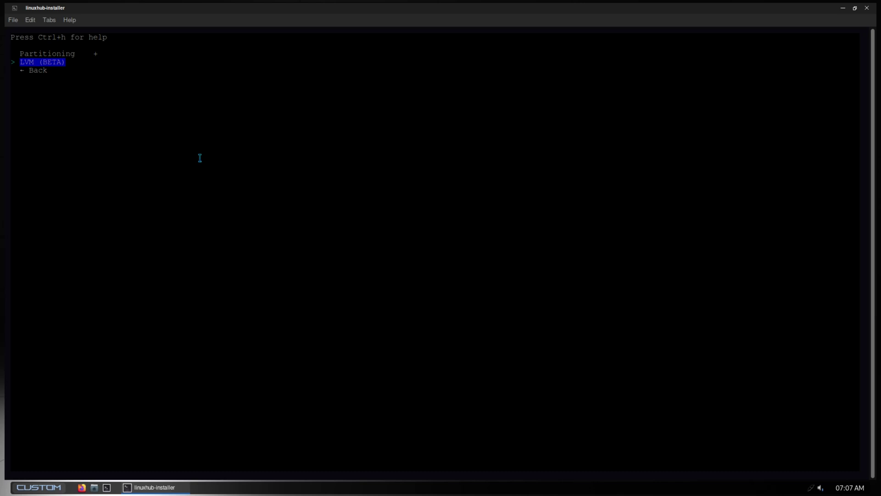
{"action": "key", "text": "Return"}
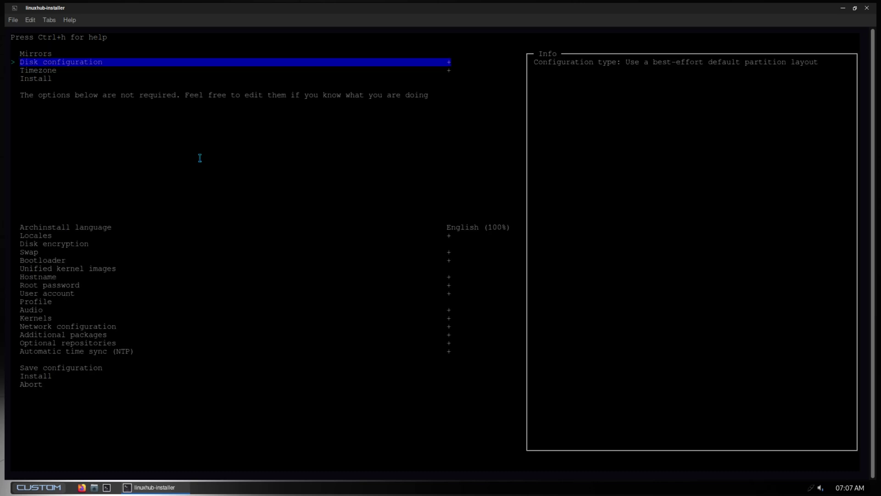
{"action": "key", "text": "Down"}
{"action": "key", "text": "Down"}
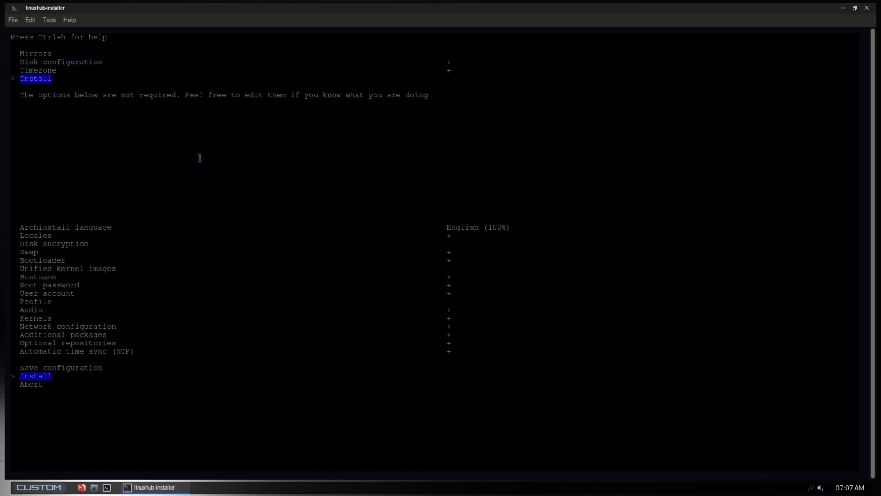
{"action": "key", "text": "Return"}
{"action": "key", "text": "Return"}
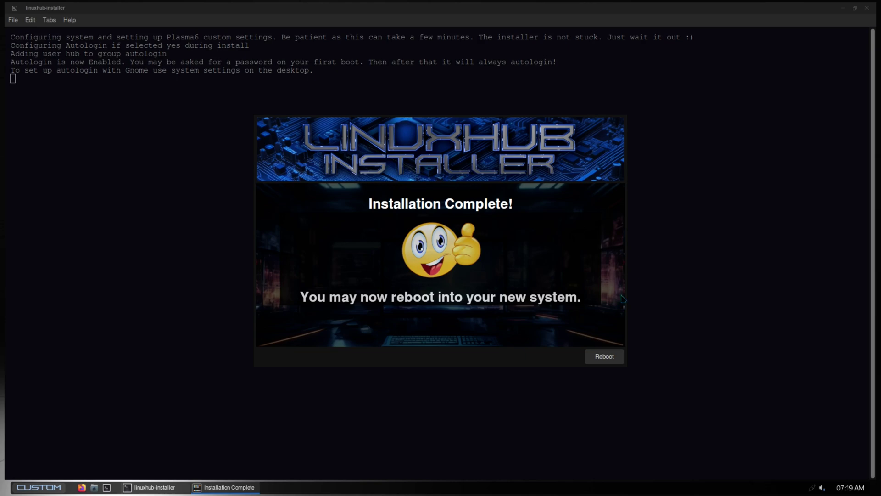
- Reboot from the Installation Complete window into the custom - Plasma6 GRUB entry
{"action": "left_click", "coordinate": [604, 356]}
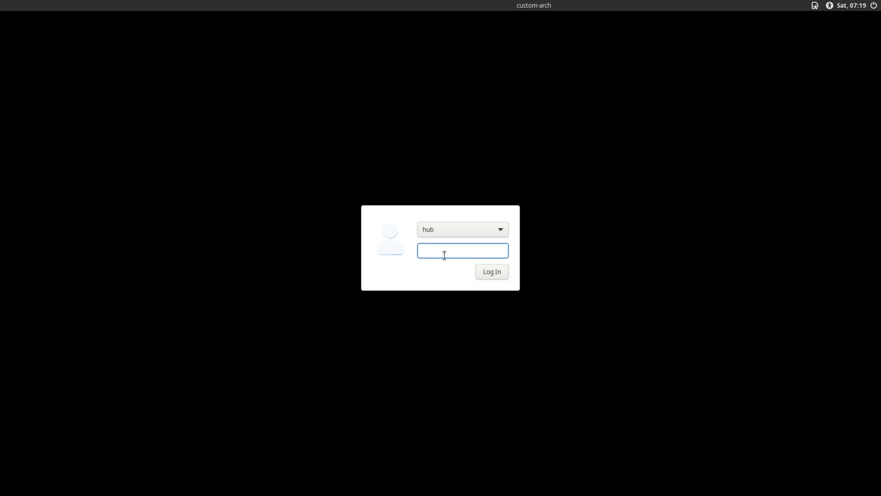
- Log in with the user's password and open the Application Menu on the summer 1am desktop
{"action": "type", "text": "••"}
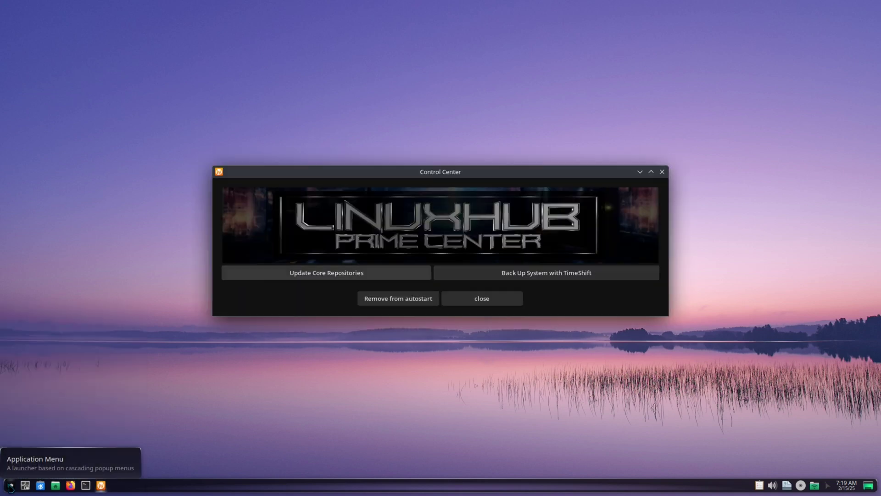
{"action": "left_click", "coordinate": [10, 486]}
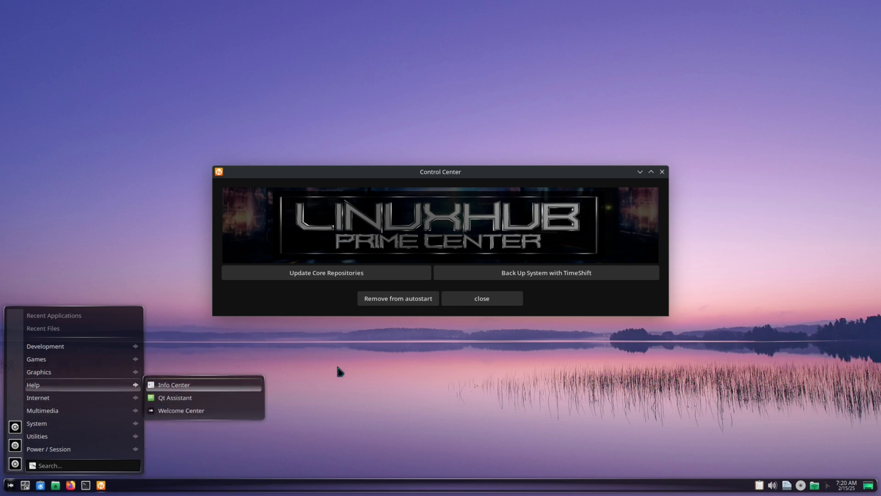
{"action": "left_click", "coordinate": [443, 380]}
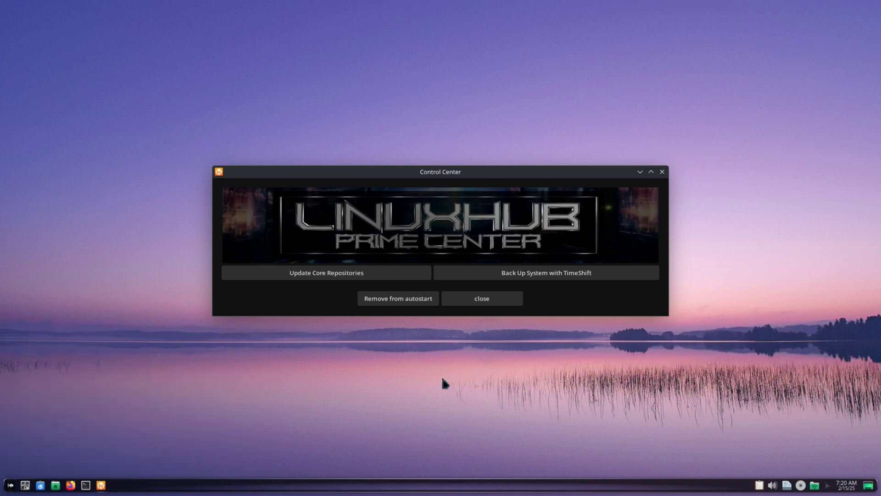